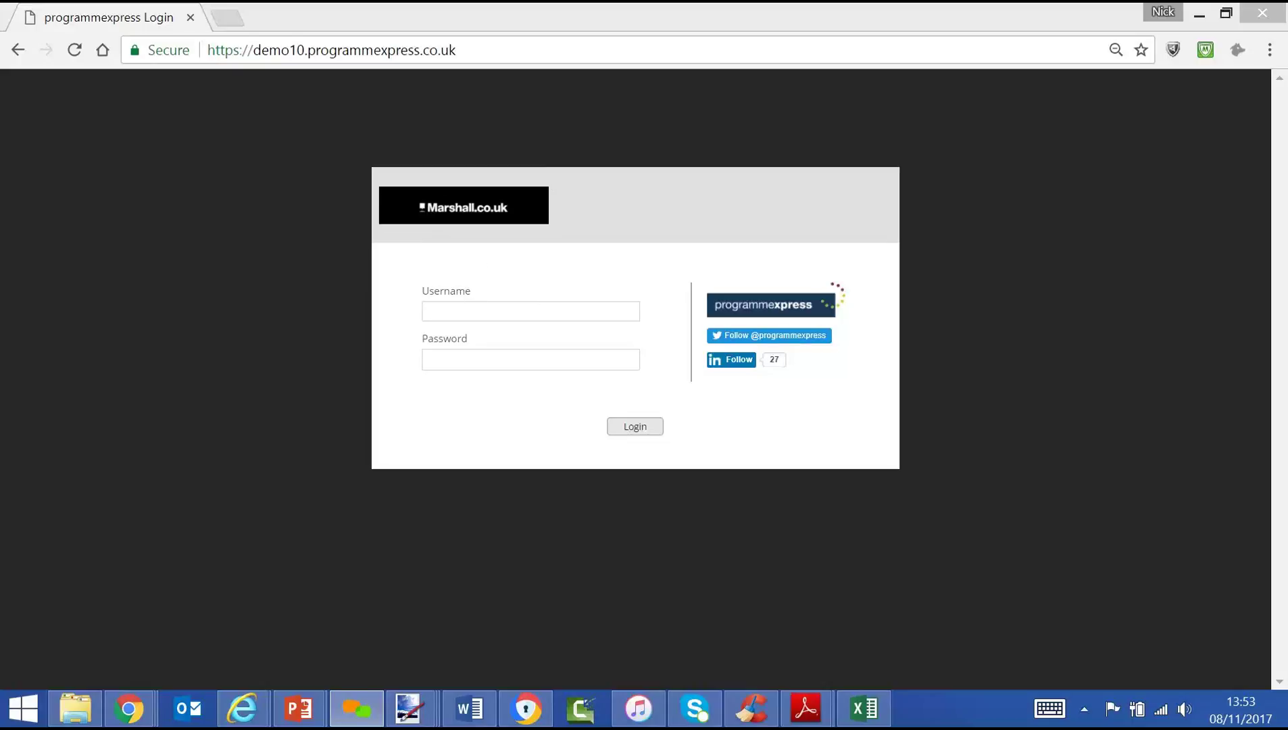
Focus the Username field on the demo10 site's ProgrammeExpress login page
{"action": "left_click", "coordinate": [531, 311]}
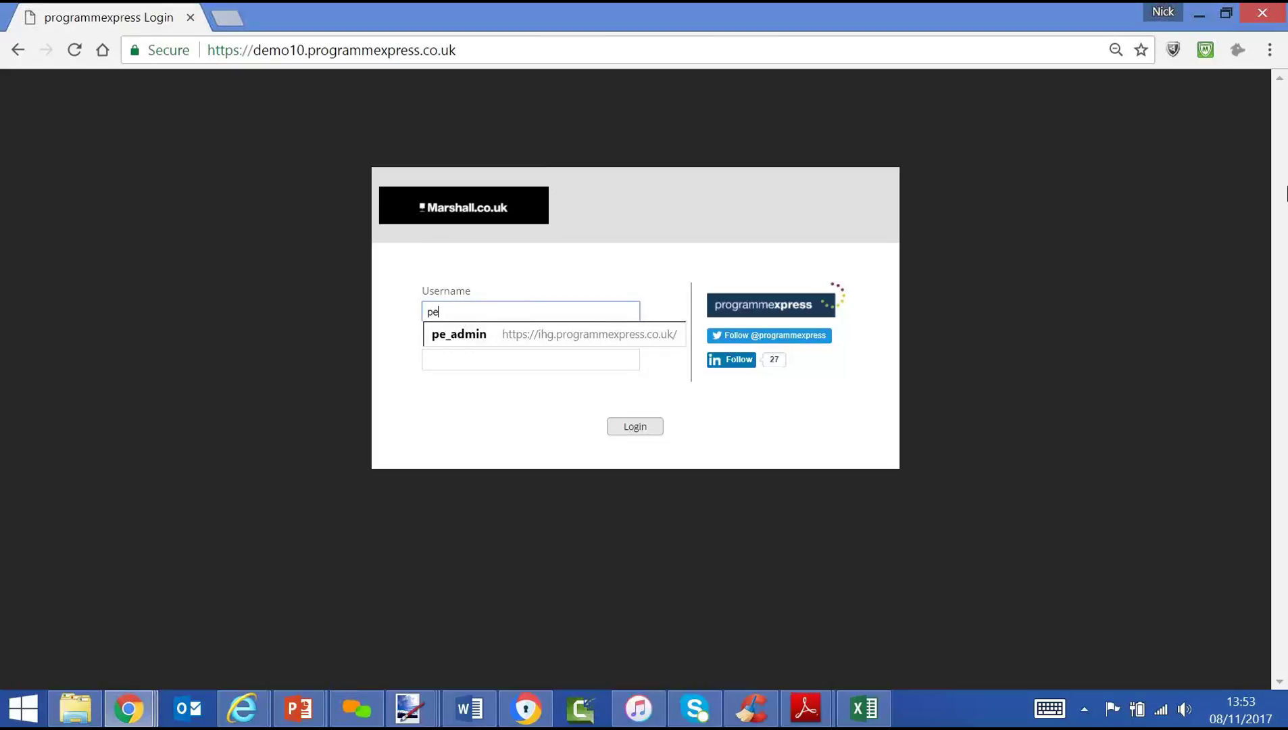
Log in with the administrator username and password
{"action": "type", "text": "pe_Admin"}
{"action": "key", "text": "Tab"}
{"action": "type", "text": "••"}
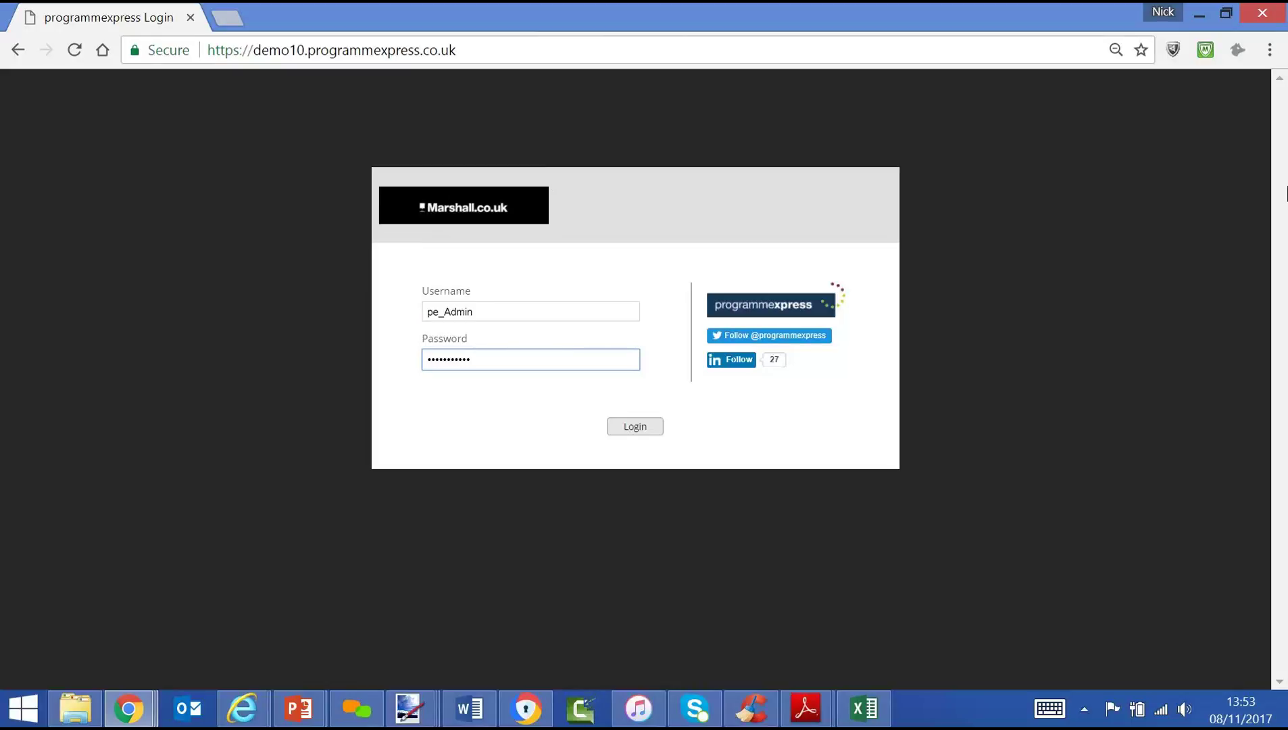
{"action": "key", "text": "Return"}
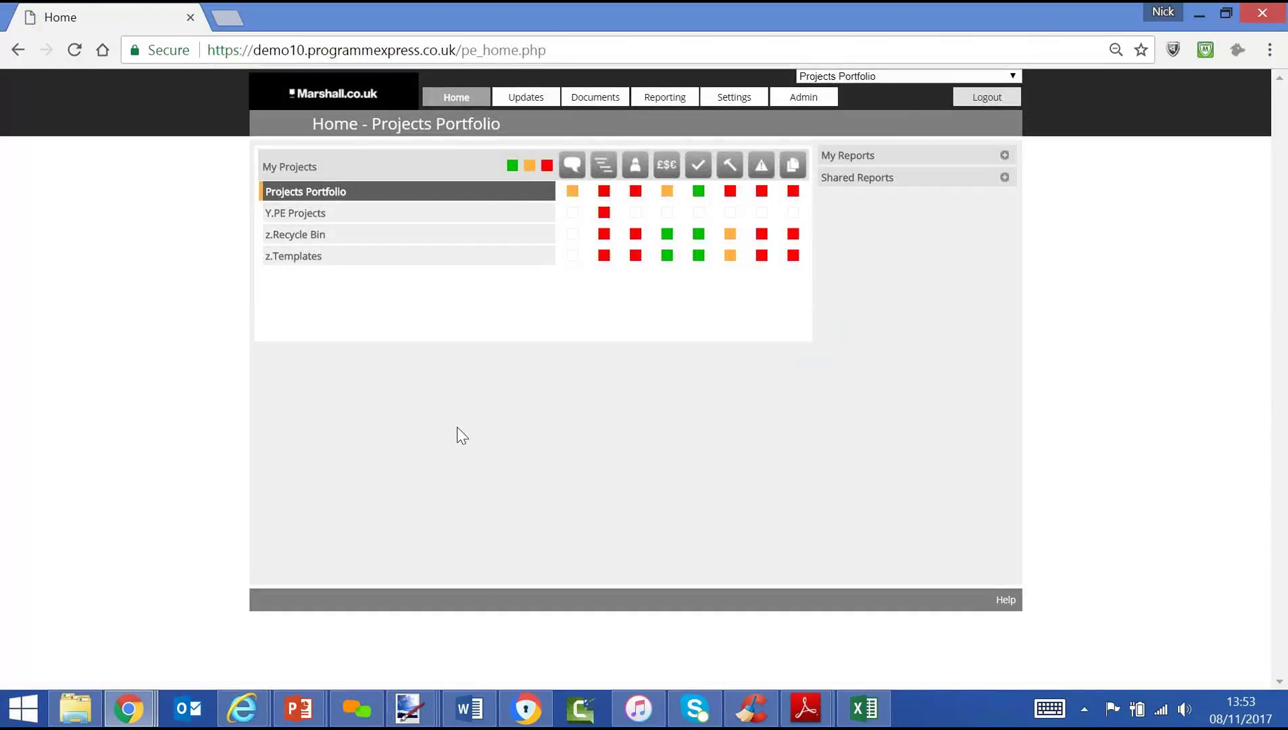
Expand Projects Portfolio and Programmes 1, 2 and 3, then list the six My Reports
{"action": "left_click", "coordinate": [336, 192]}
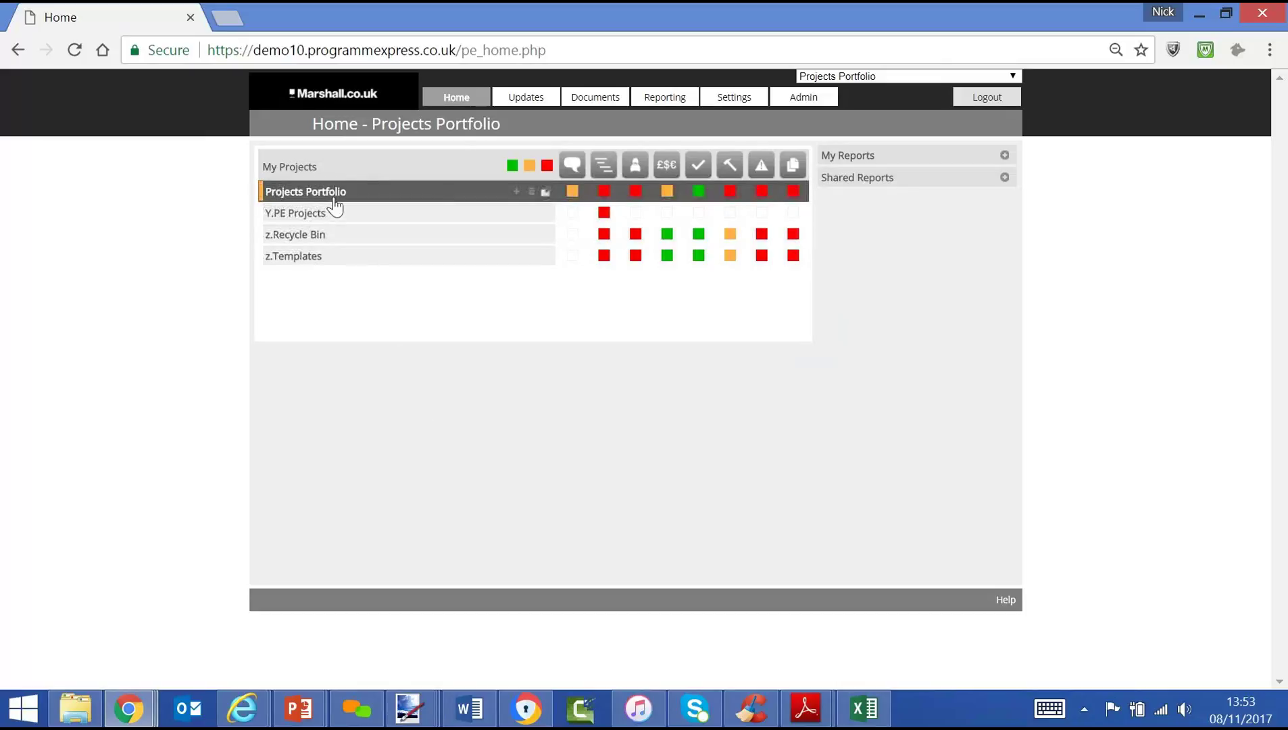
{"action": "left_click", "coordinate": [333, 214]}
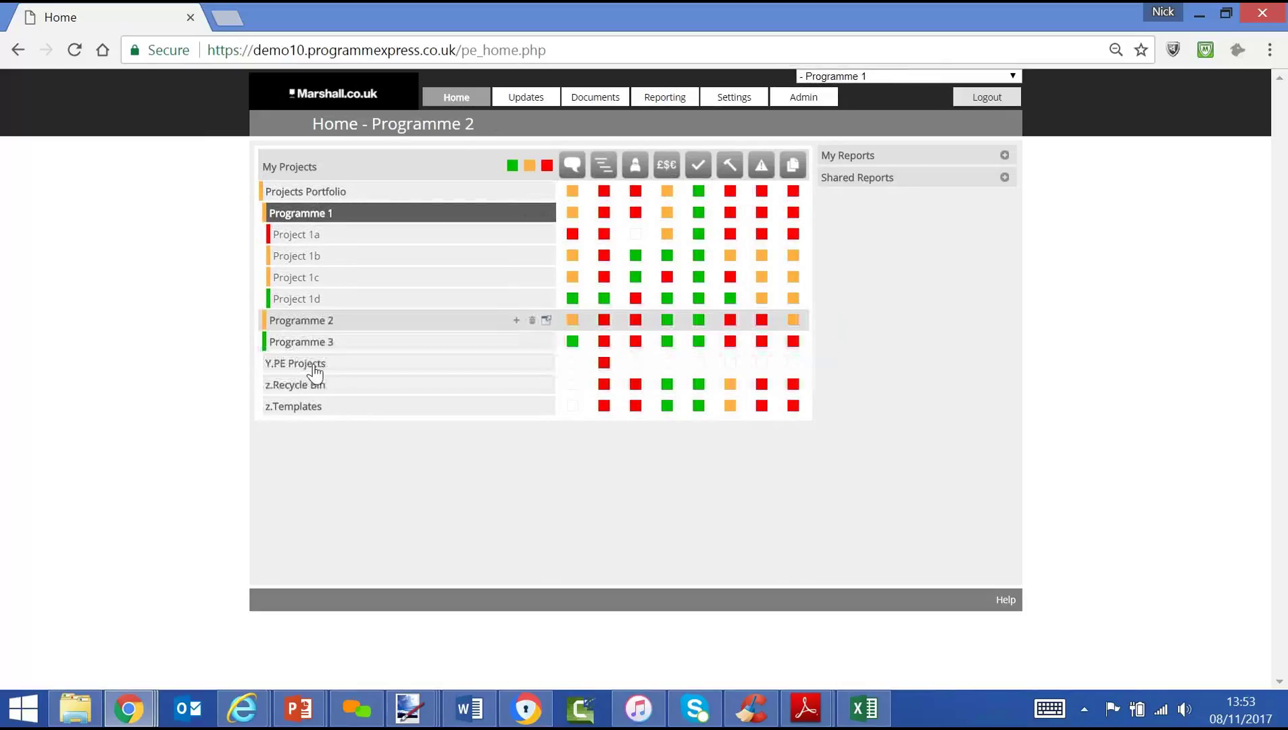
{"action": "left_click", "coordinate": [321, 322]}
{"action": "left_click", "coordinate": [328, 450]}
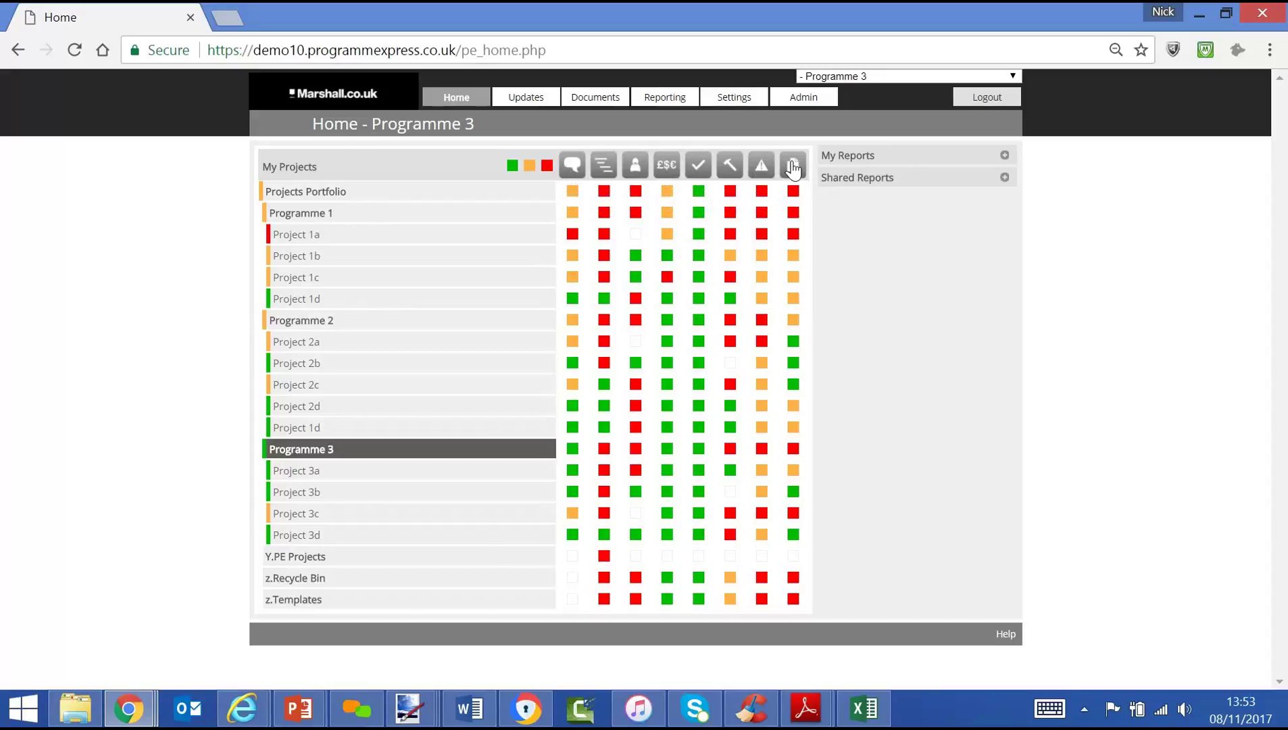
{"action": "mouse_move", "coordinate": [534, 107]}
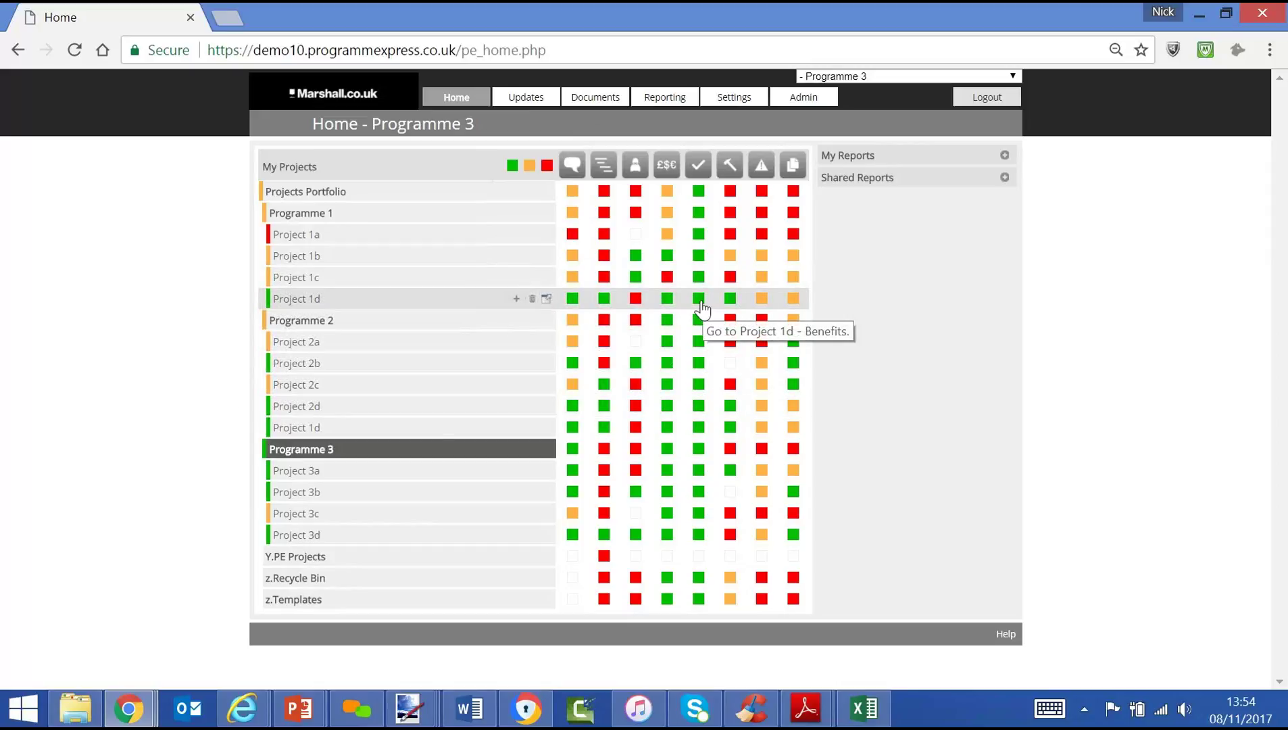
{"action": "left_click", "coordinate": [1005, 155]}
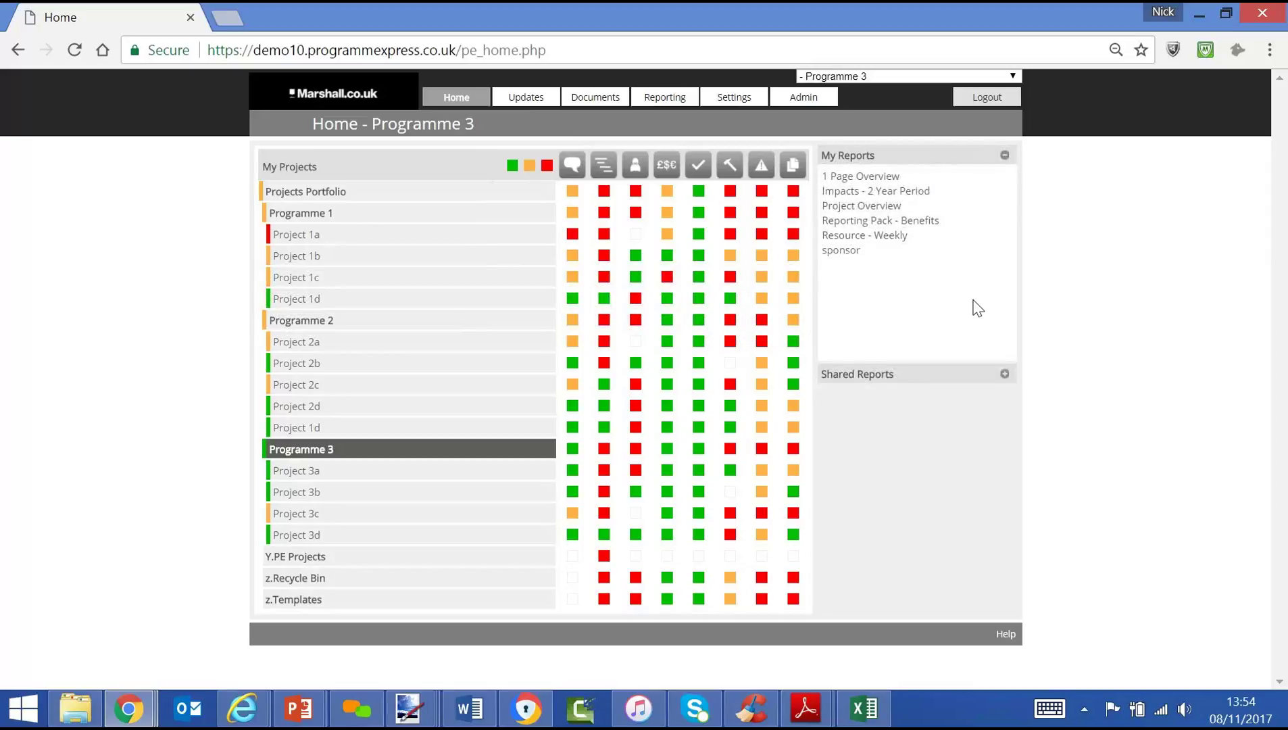
Expand the Shared Reports panel to list its ten Reporting Pack reports
{"action": "left_click", "coordinate": [1004, 374]}
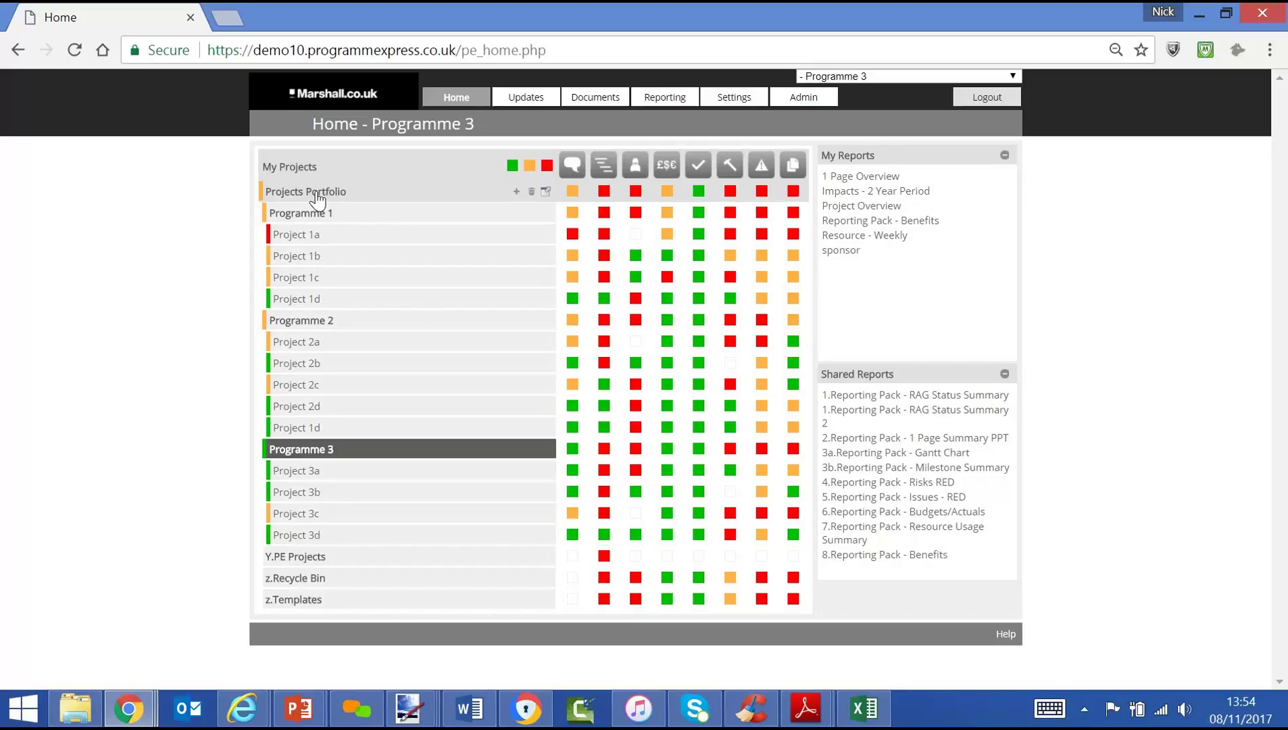
Strip /pe_home.php to reach the login page and sign in as the regular project user
{"action": "left_click", "coordinate": [545, 54]}
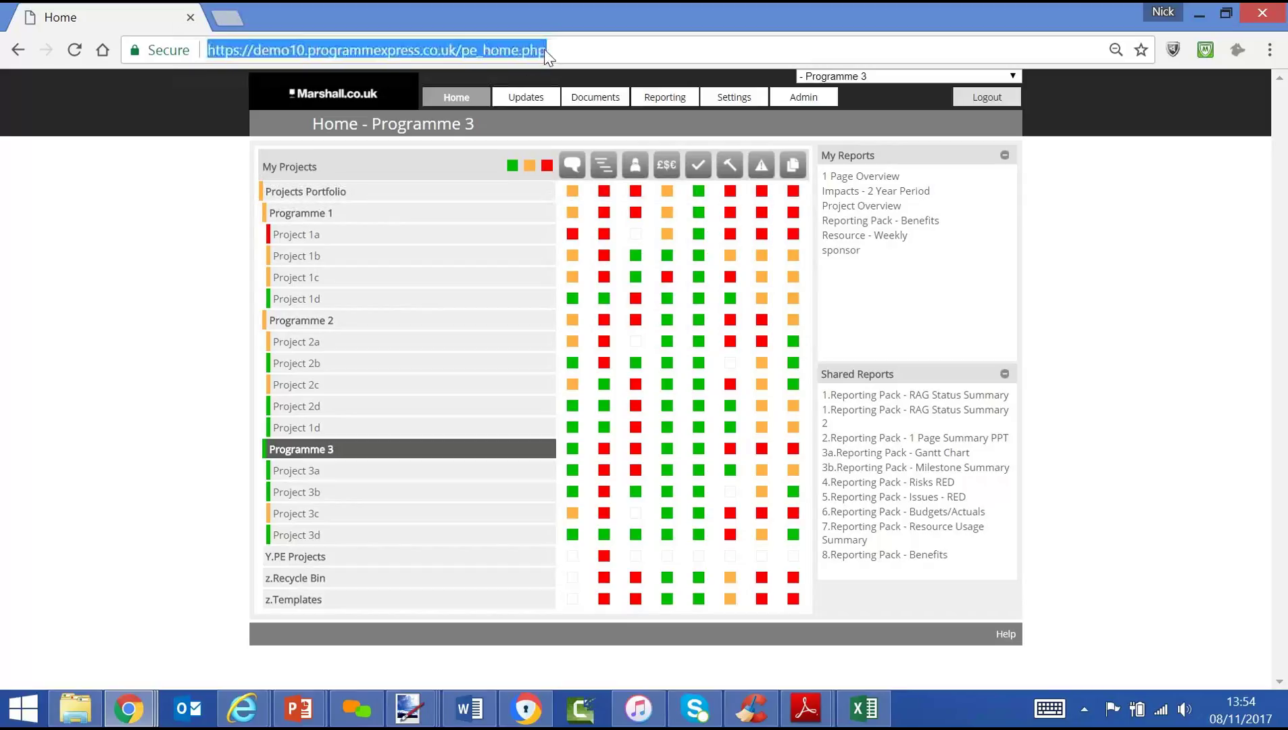
{"action": "left_click_drag", "start_coordinate": [545, 50], "coordinate": [476, 80]}
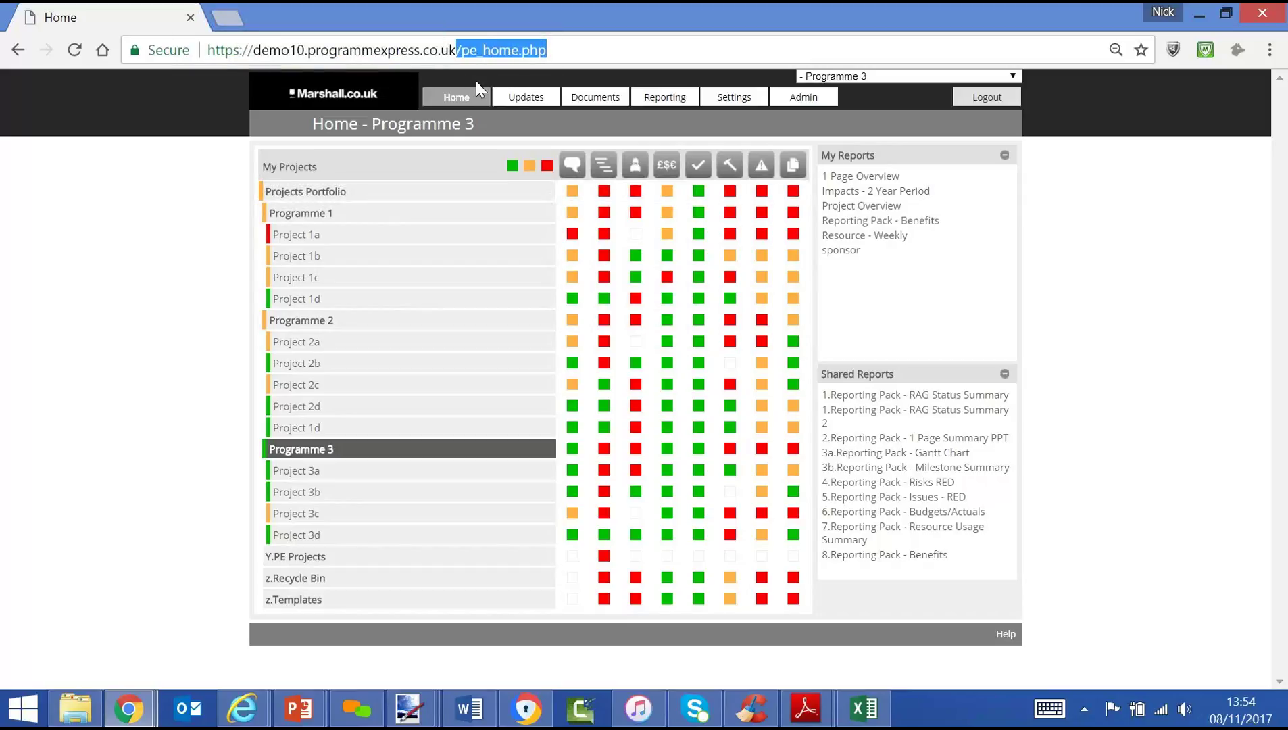
{"action": "key", "text": "BackSpace"}
{"action": "key", "text": "Return"}
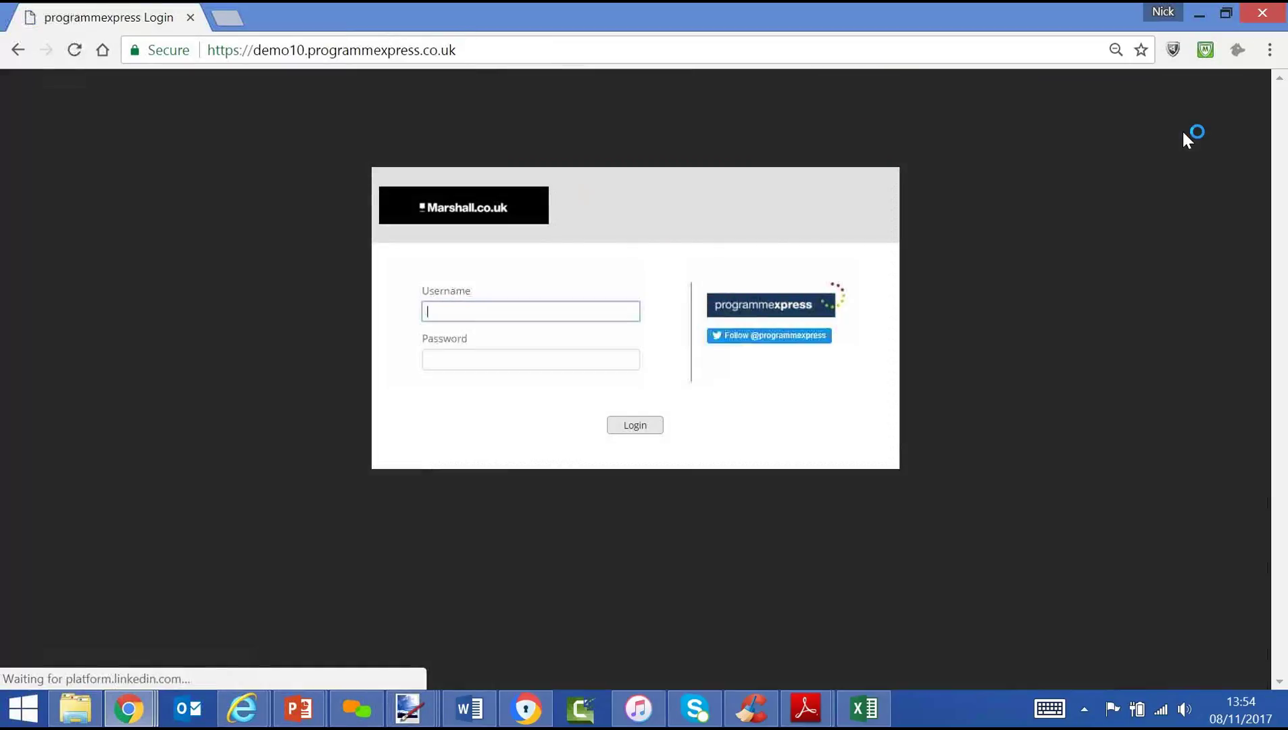
{"action": "type", "text": "nwilson"}
{"action": "key", "text": "Tab"}
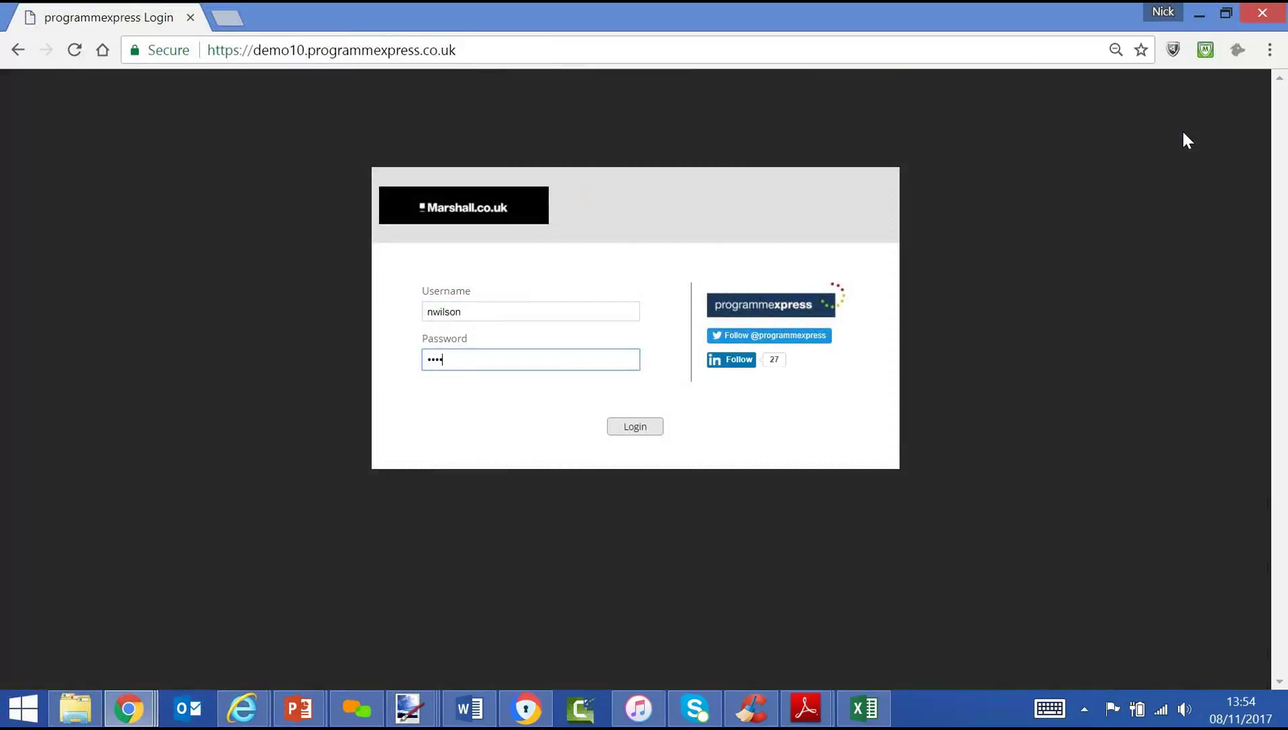
{"action": "key", "text": "Return"}
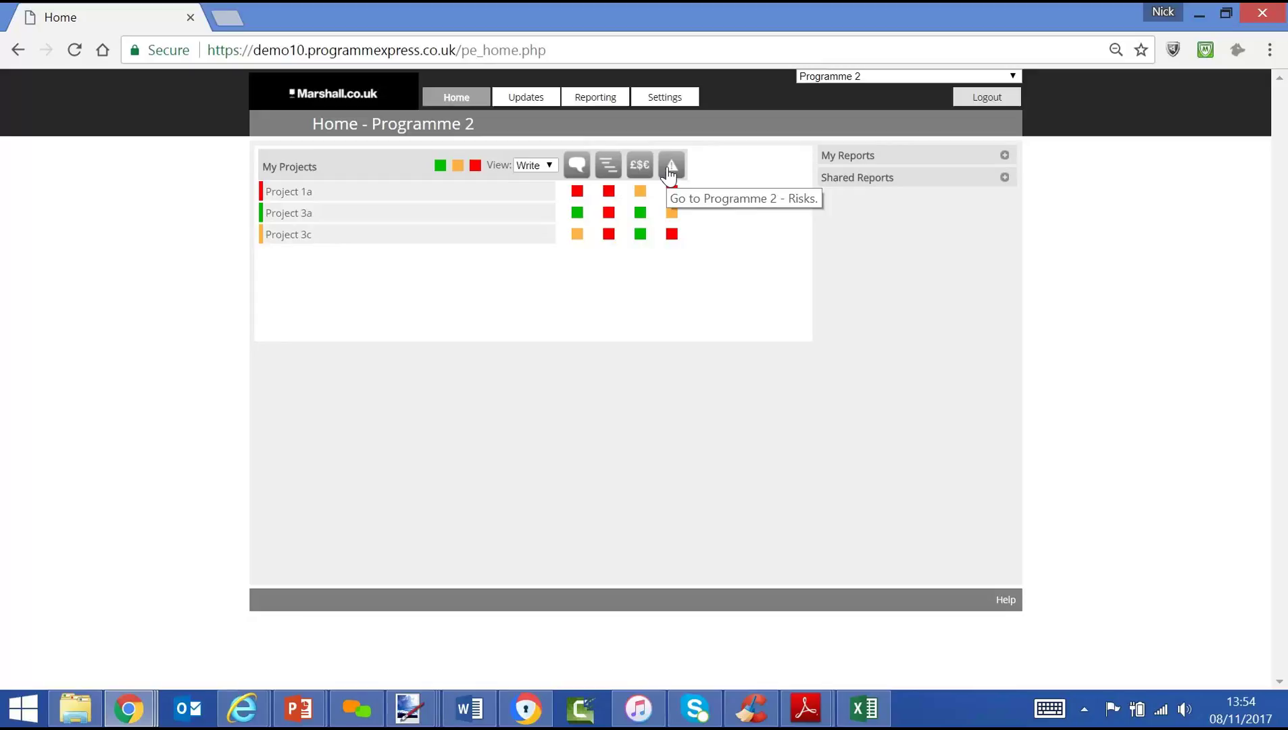
Open Project 1a's commentary and start comments on Overall, Achieved Last Period and Focus For Next Period
{"action": "left_click", "coordinate": [380, 200]}
{"action": "left_click", "coordinate": [575, 194]}
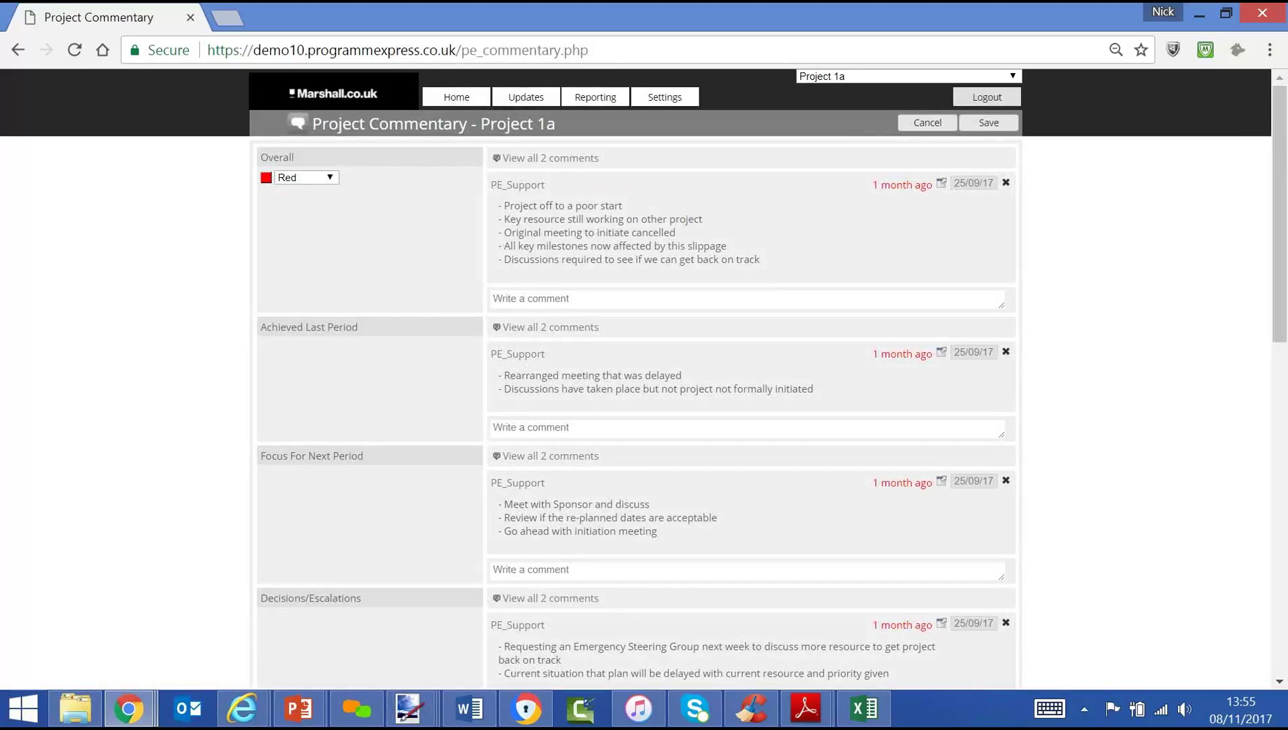
{"action": "left_click", "coordinate": [534, 298]}
{"action": "left_click", "coordinate": [534, 435]}
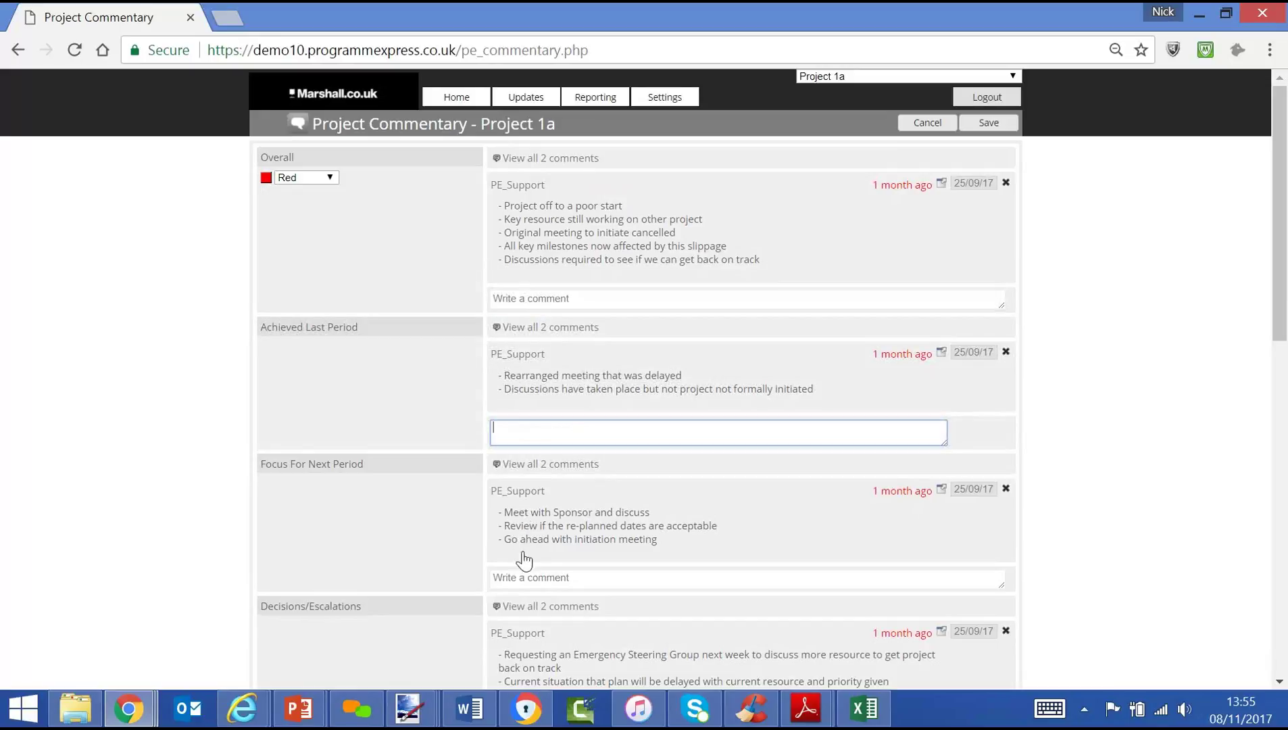
{"action": "left_click", "coordinate": [534, 575]}
View Project 1a's Plan, Costs and Risks pages, then return to its home view
{"action": "mouse_move", "coordinate": [527, 98]}
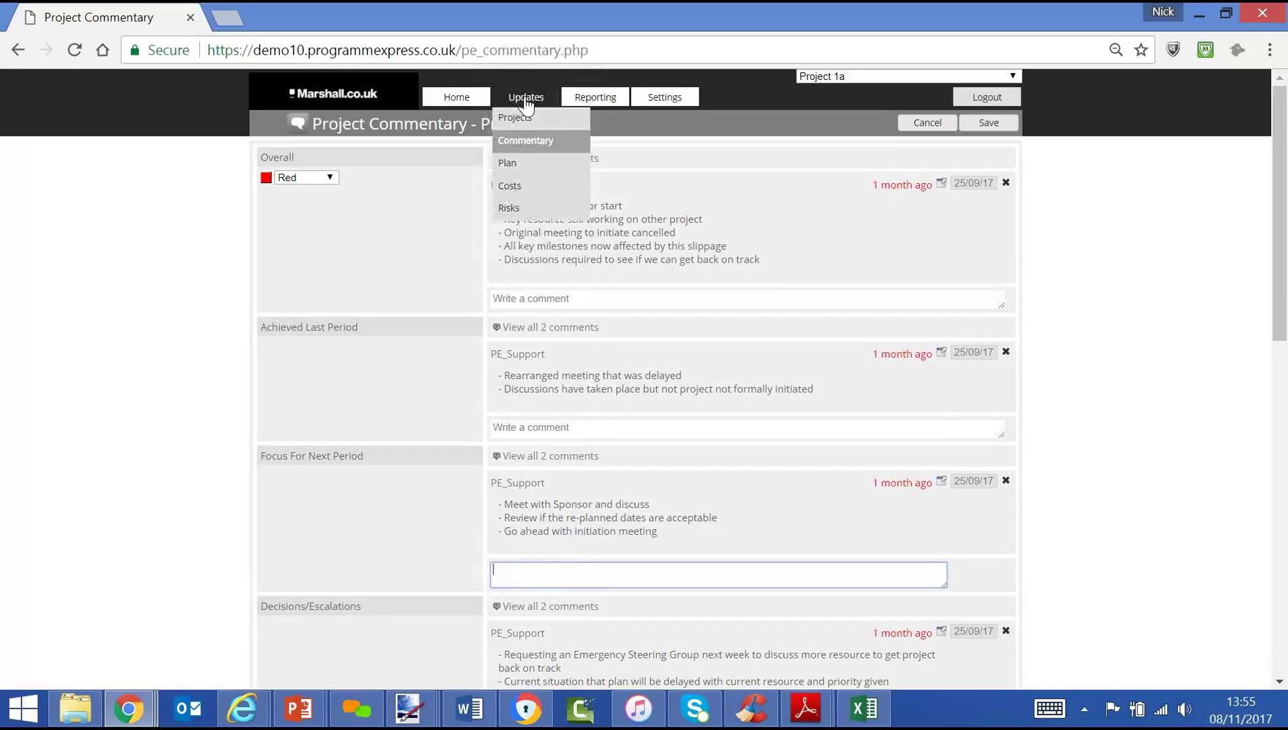
{"action": "left_click", "coordinate": [517, 164]}
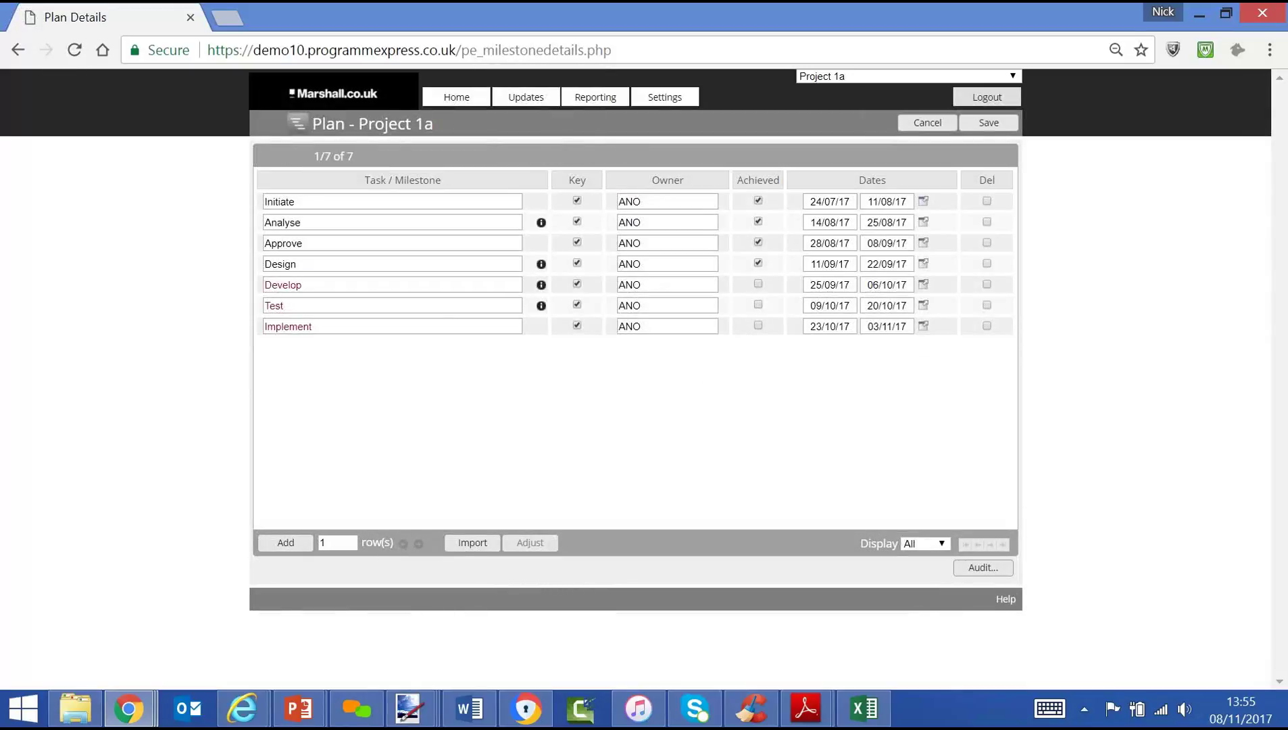
{"action": "mouse_move", "coordinate": [527, 108]}
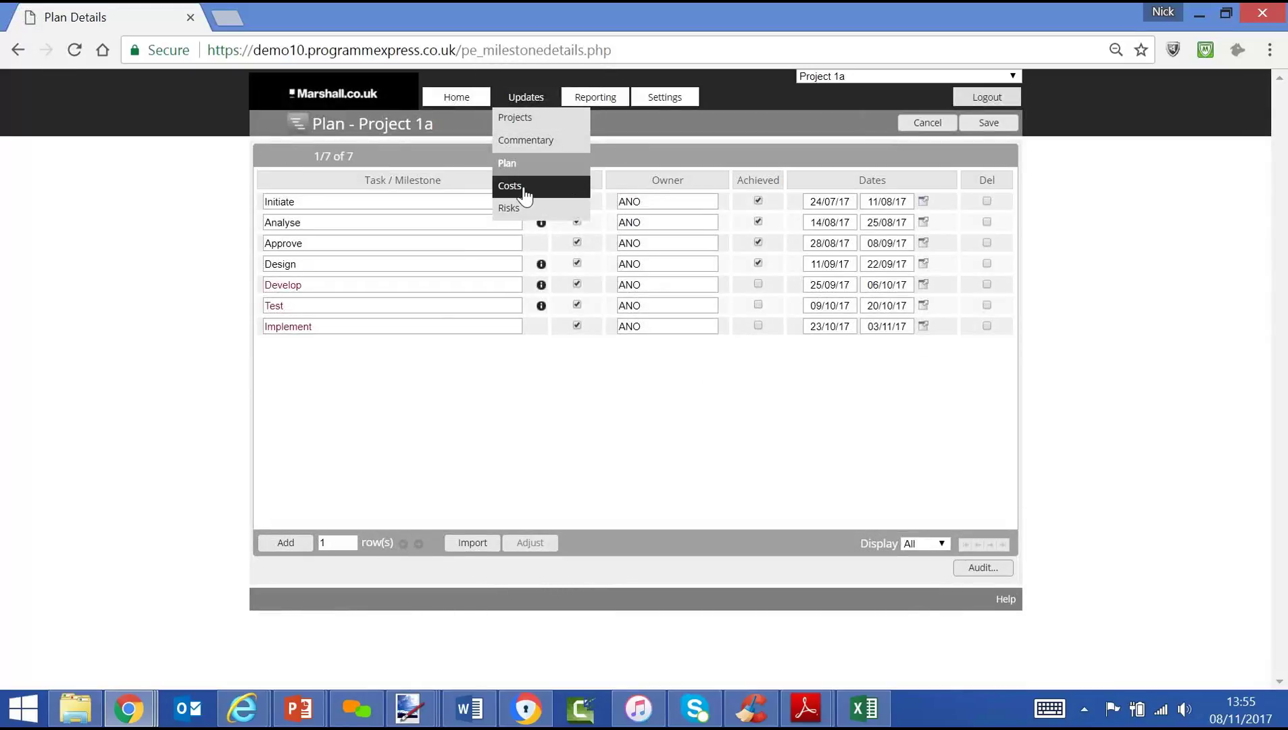
{"action": "left_click", "coordinate": [521, 186]}
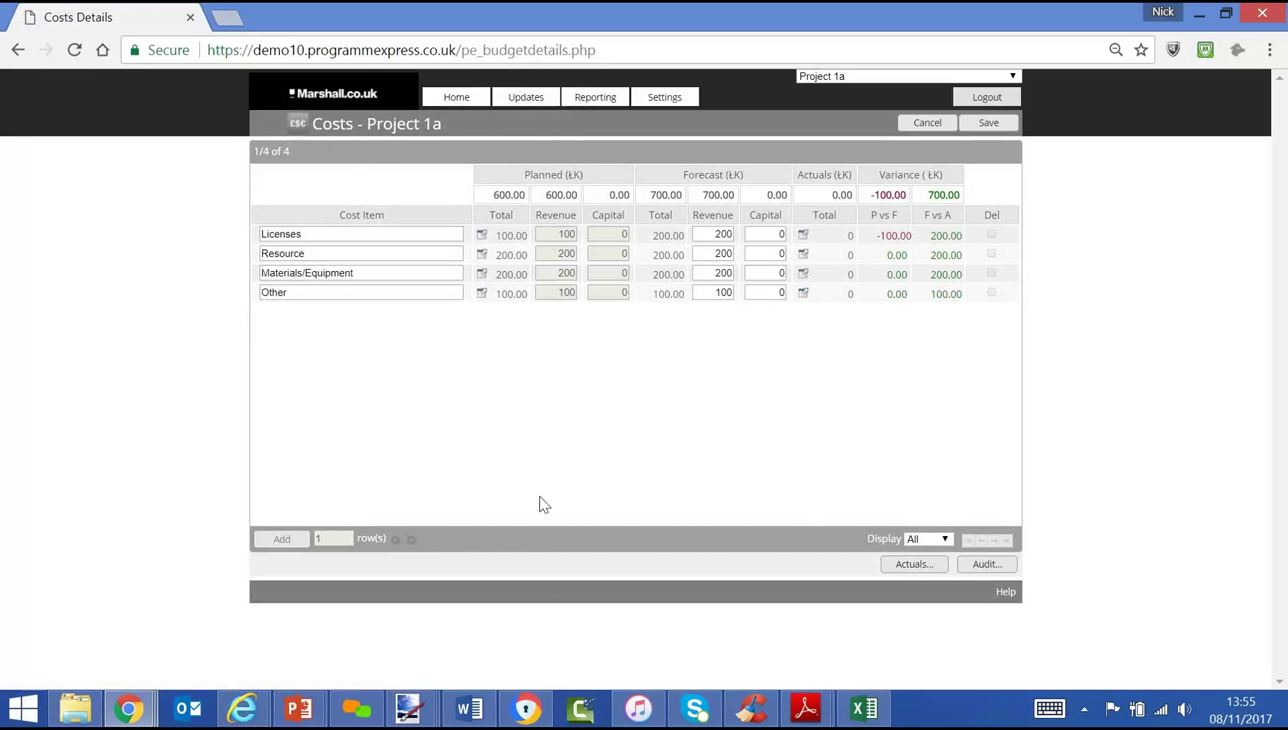
{"action": "mouse_move", "coordinate": [525, 101]}
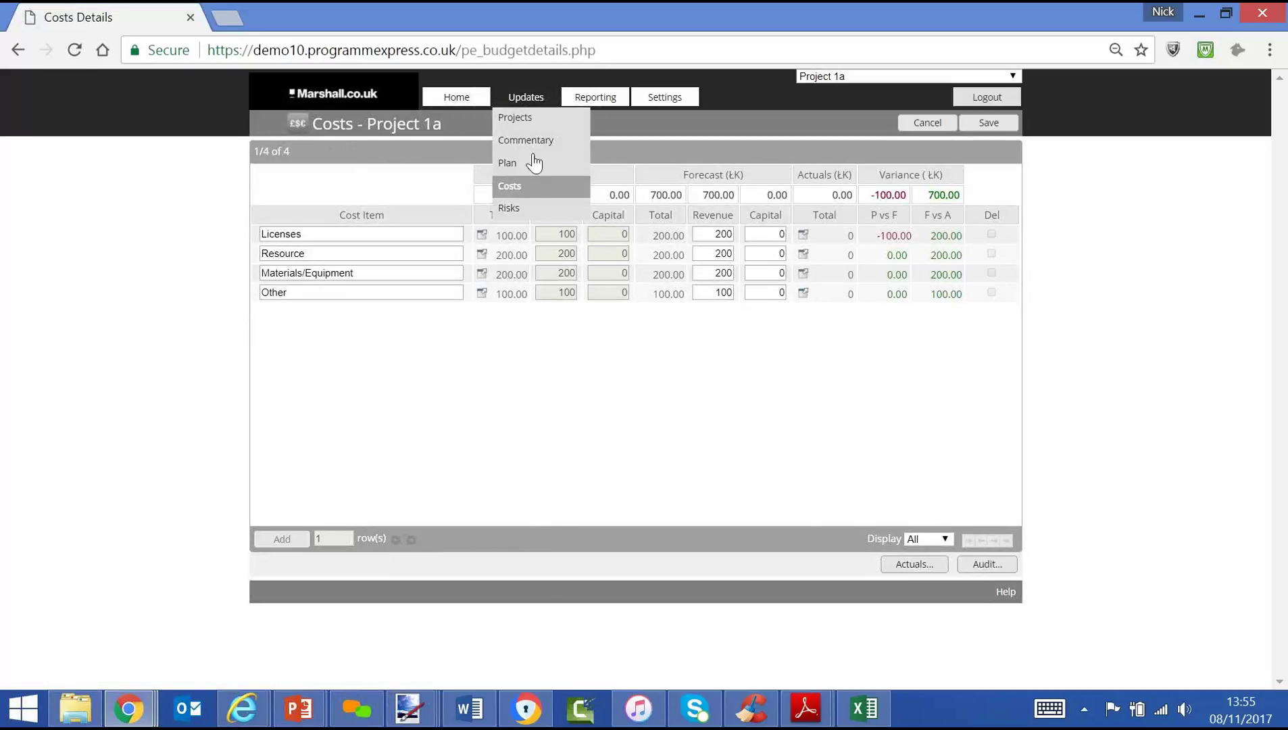
{"action": "left_click", "coordinate": [533, 209]}
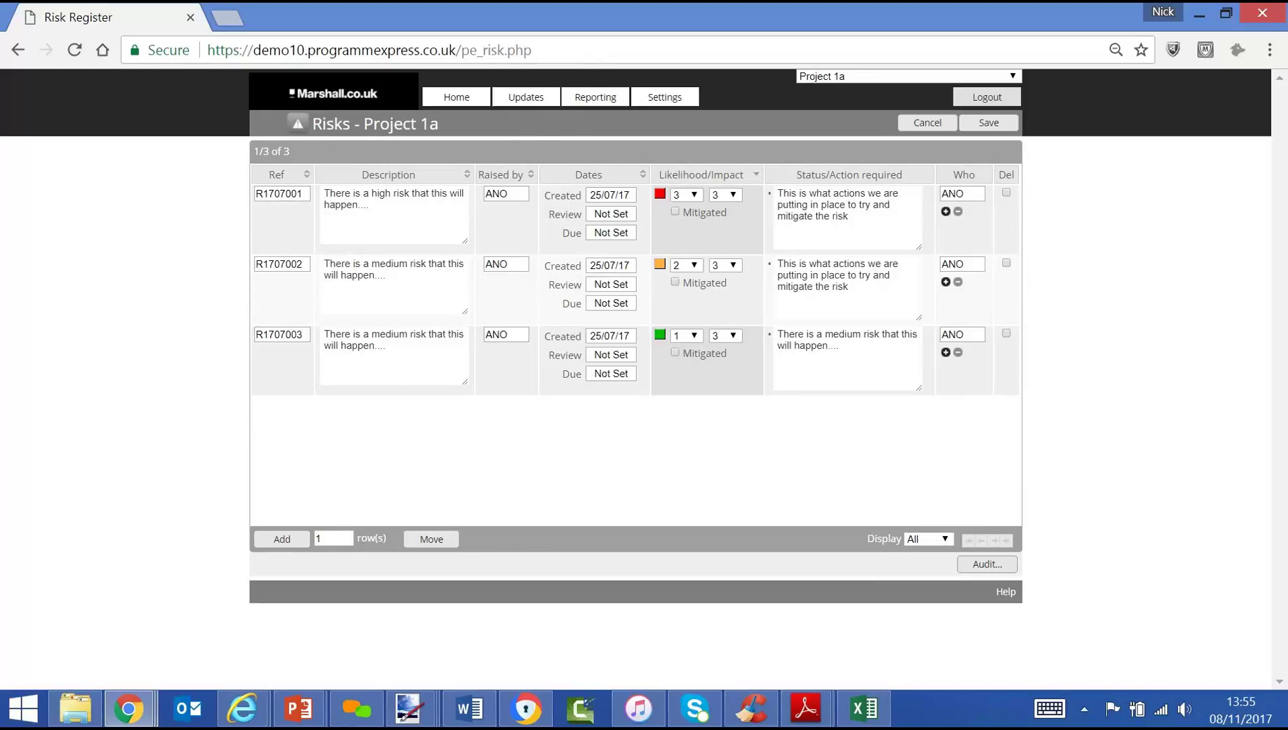
{"action": "left_click", "coordinate": [454, 97]}
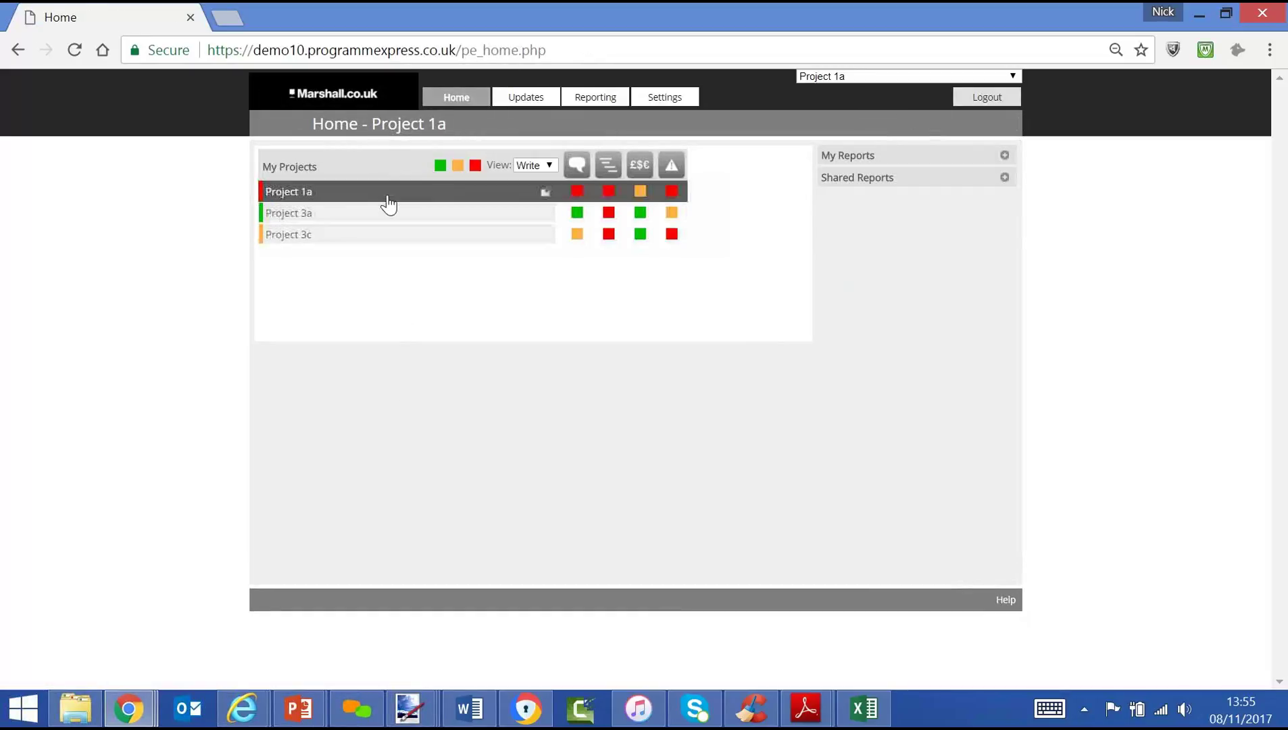
Run the 1 Page Summary PPT report as a PDF, zoom out, then return to Home
{"action": "left_click", "coordinate": [1005, 157]}
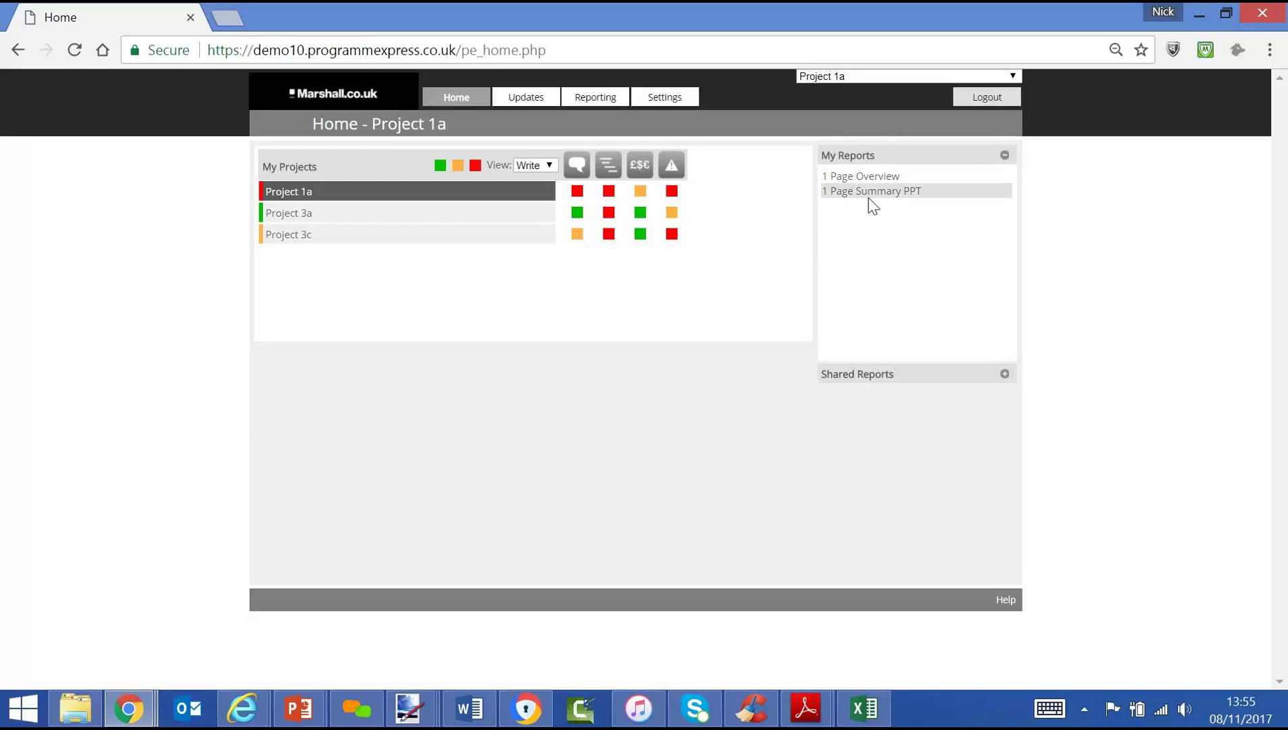
{"action": "left_click", "coordinate": [870, 196]}
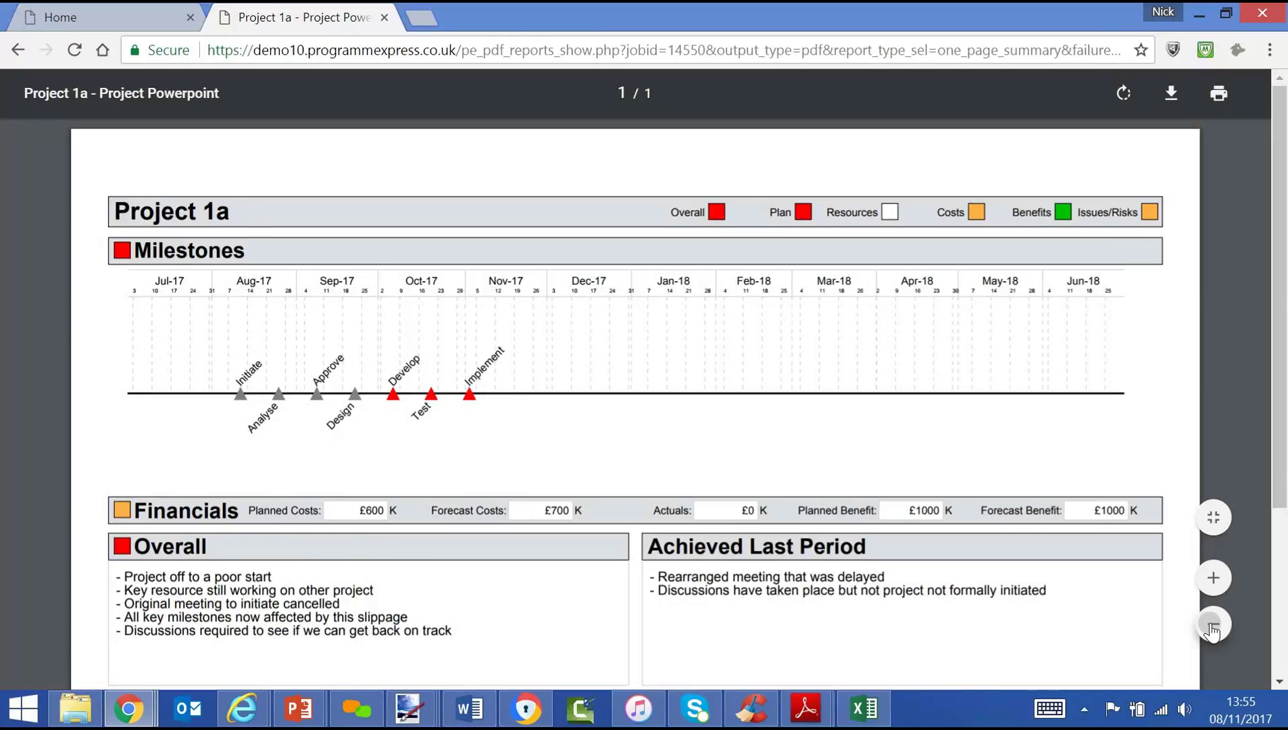
{"action": "left_click", "coordinate": [1213, 626]}
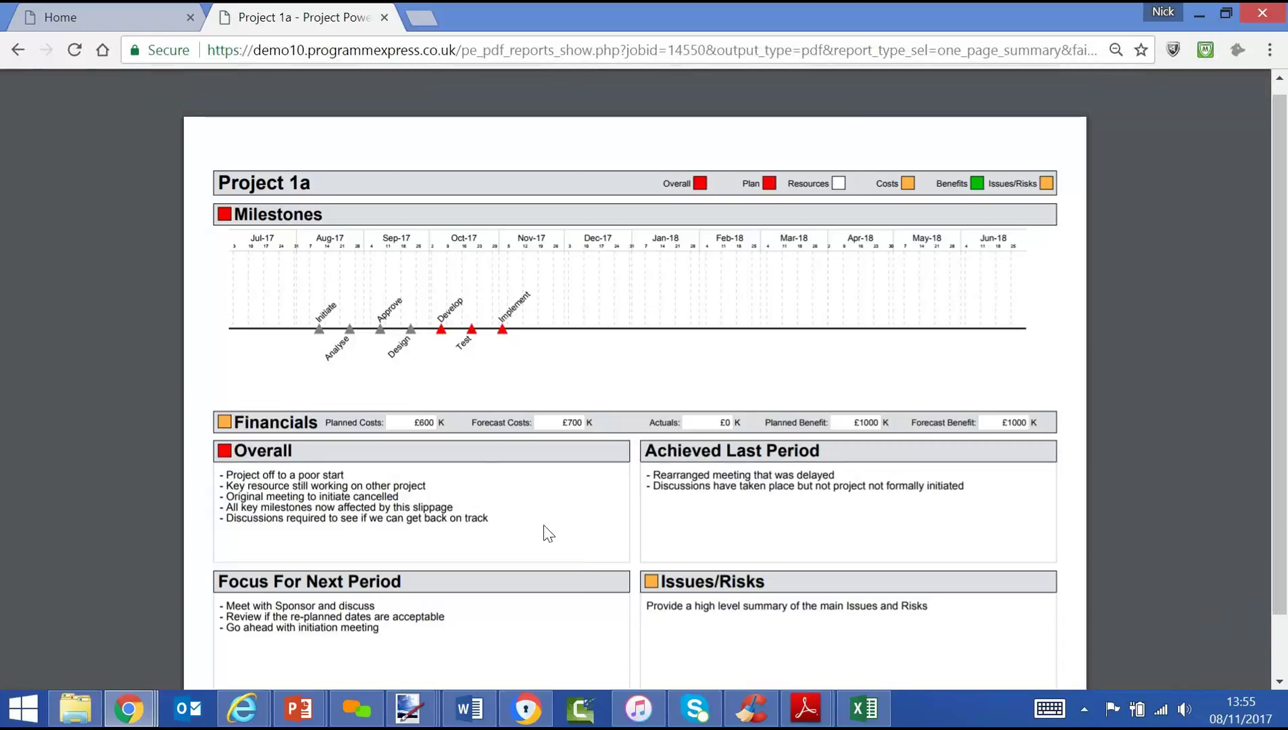
{"action": "left_click", "coordinate": [81, 20]}
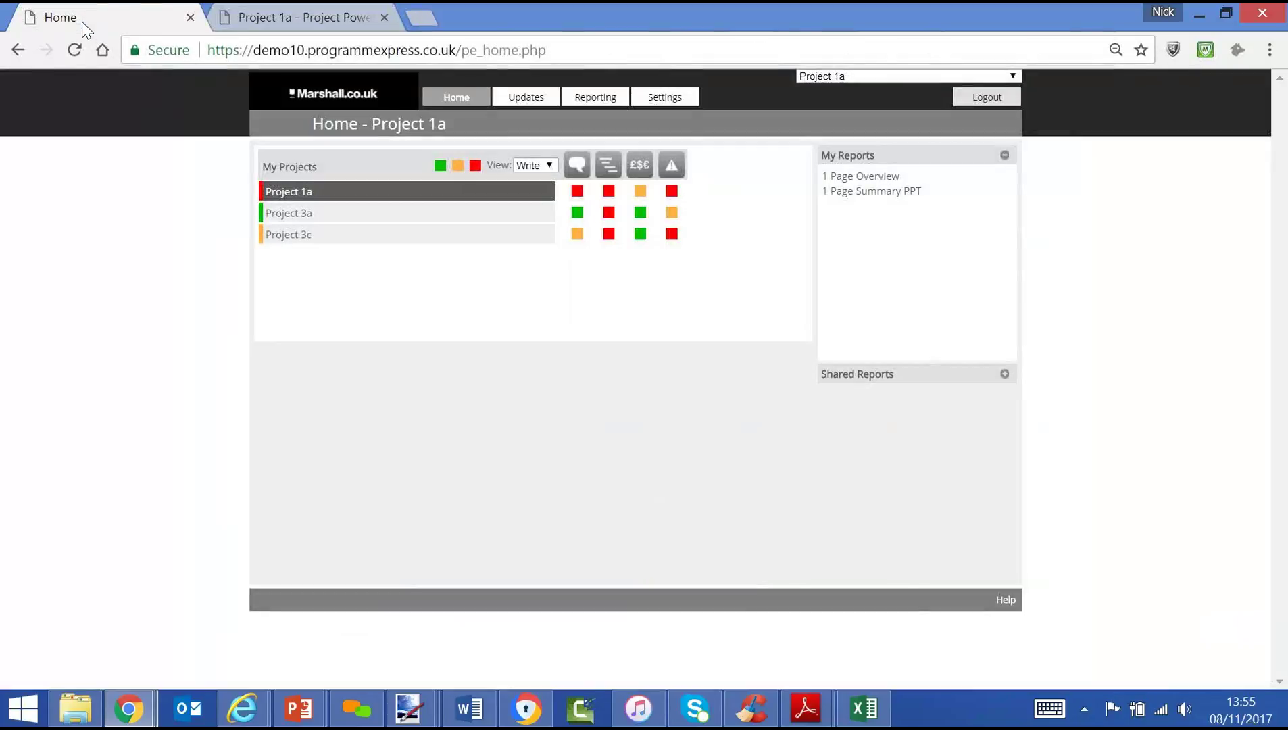
Load the site root login page and sign back in with the administrator account
{"action": "left_click_drag", "start_coordinate": [549, 50], "coordinate": [456, 68]}
{"action": "key", "text": "BackSpace"}
{"action": "key", "text": "Return"}
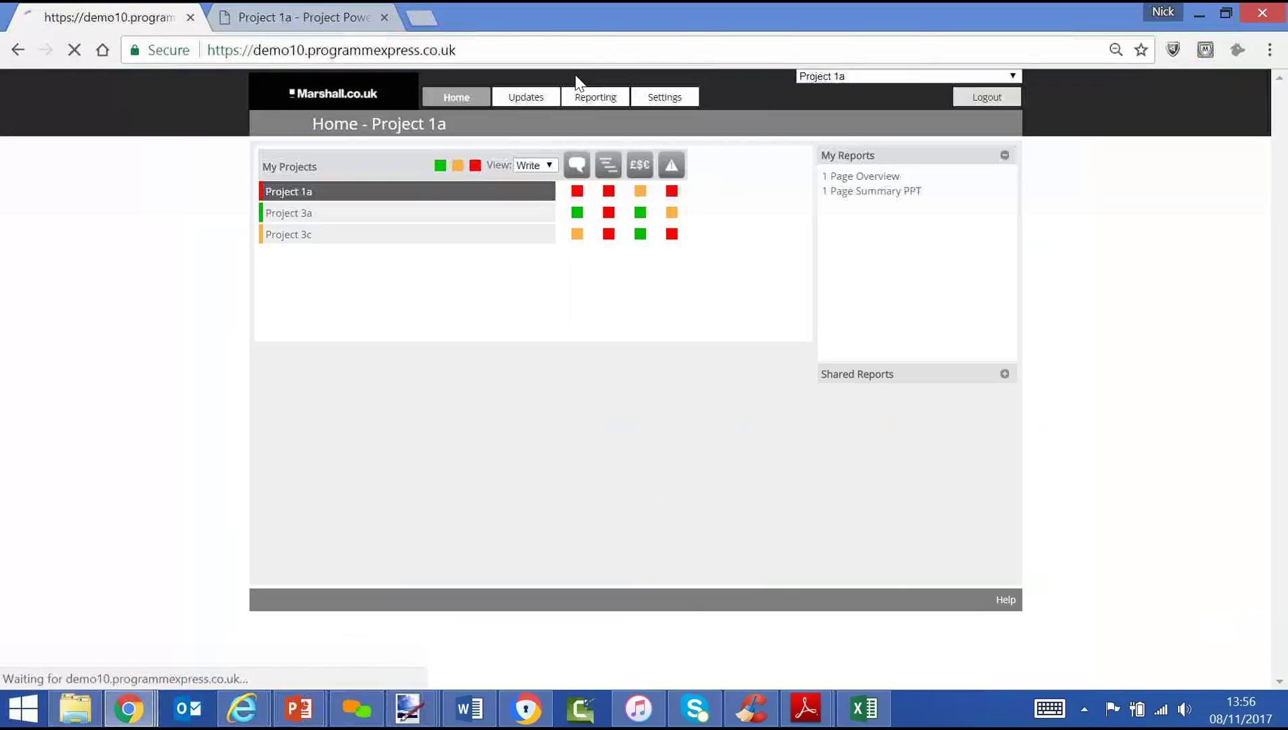
{"action": "type", "text": "p"}
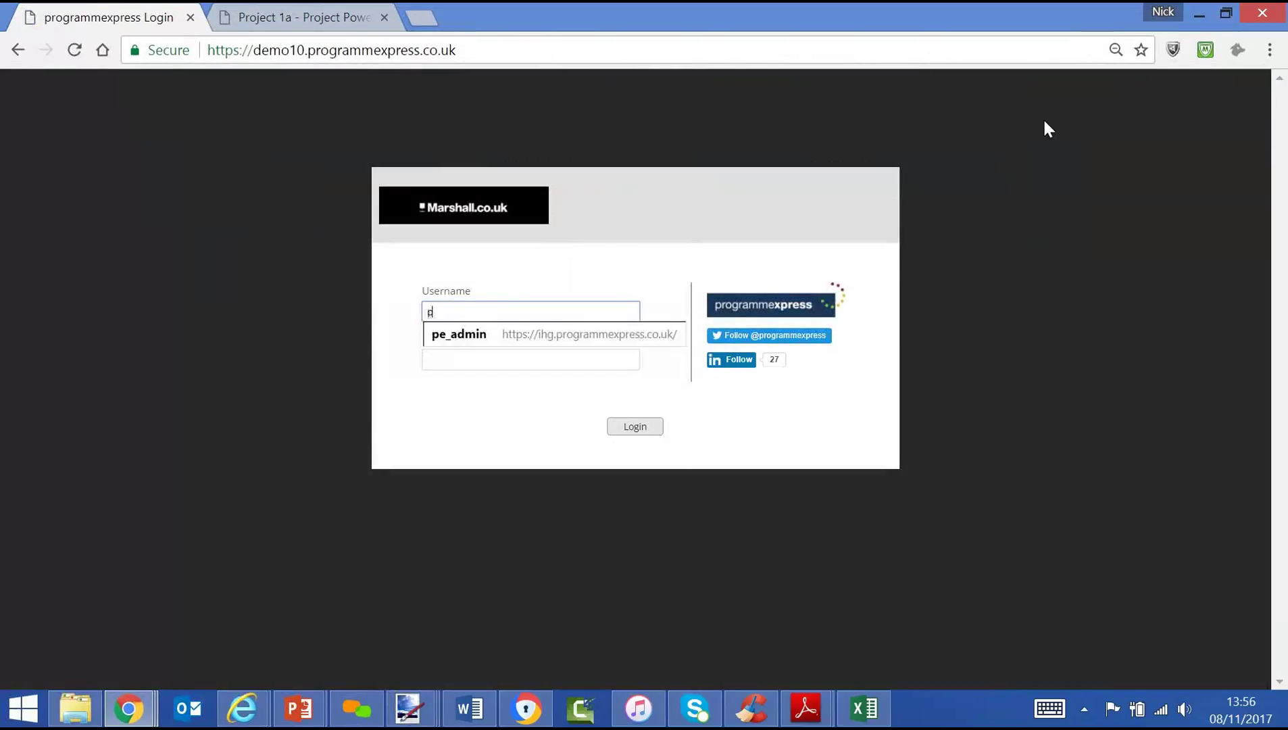
{"action": "type", "text": "n"}
{"action": "key", "text": "Tab"}
{"action": "type", "text": "p"}
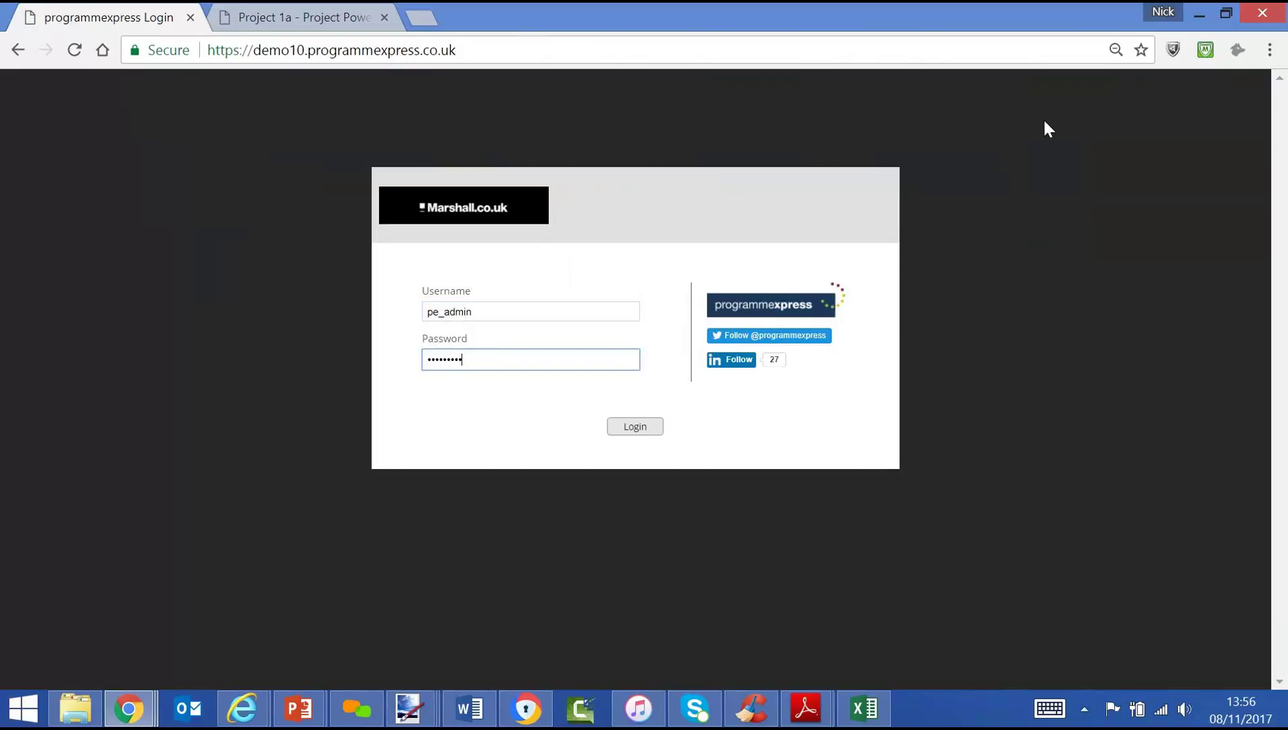
{"action": "type", "text": "••"}
{"action": "key", "text": "Return"}
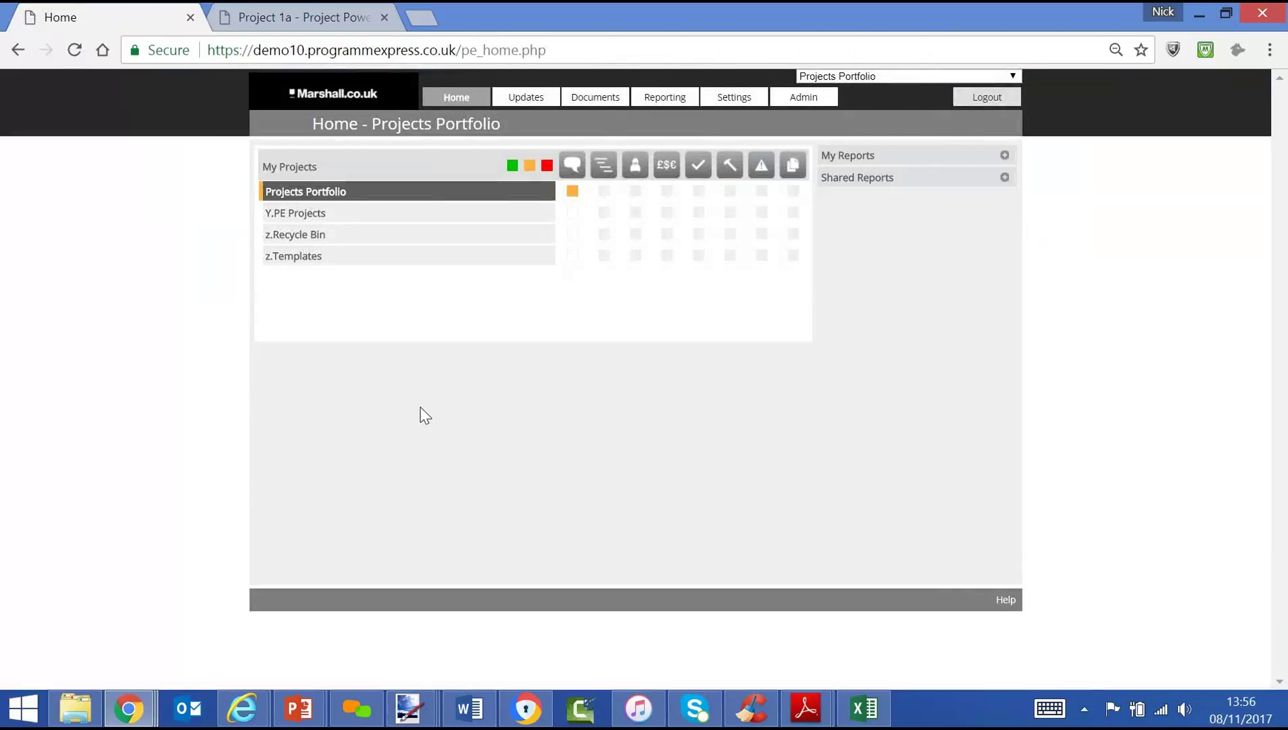
Expand Projects Portfolio and Programmes 1, 2 and 3 to list all projects
{"action": "left_click", "coordinate": [290, 192]}
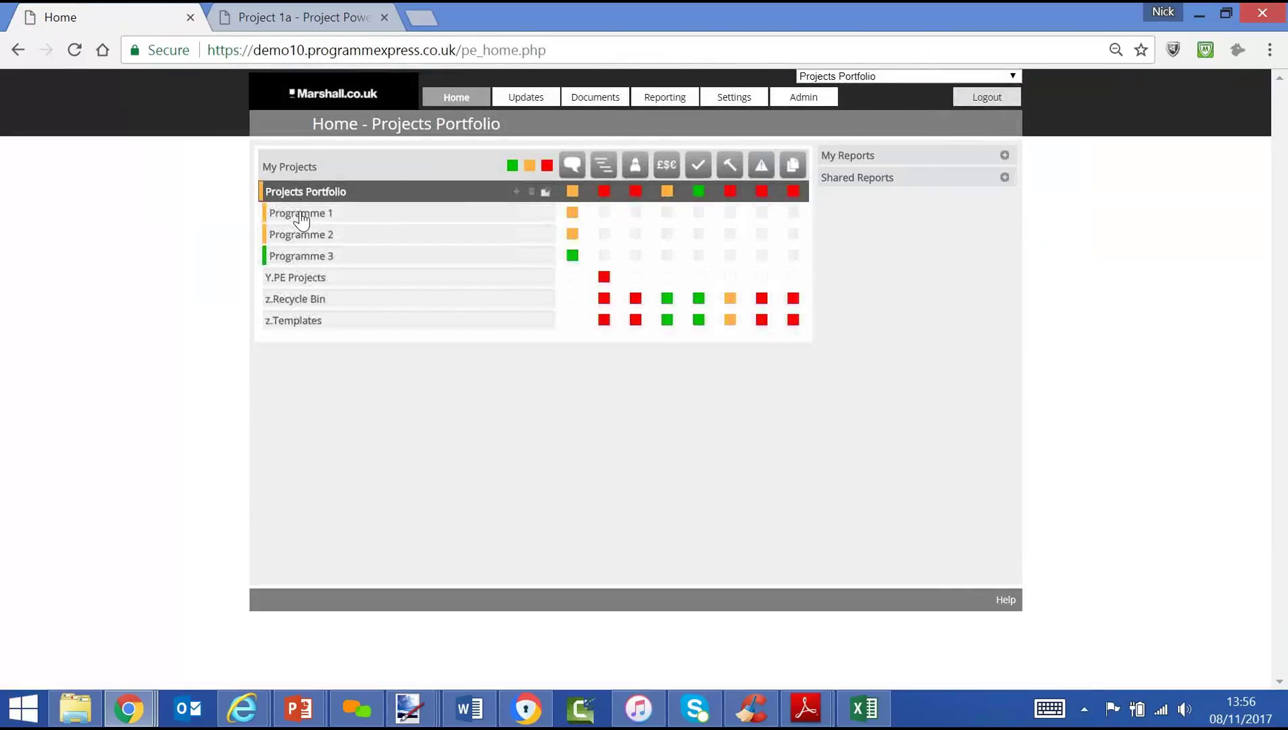
{"action": "left_click", "coordinate": [298, 220]}
{"action": "left_click", "coordinate": [300, 321]}
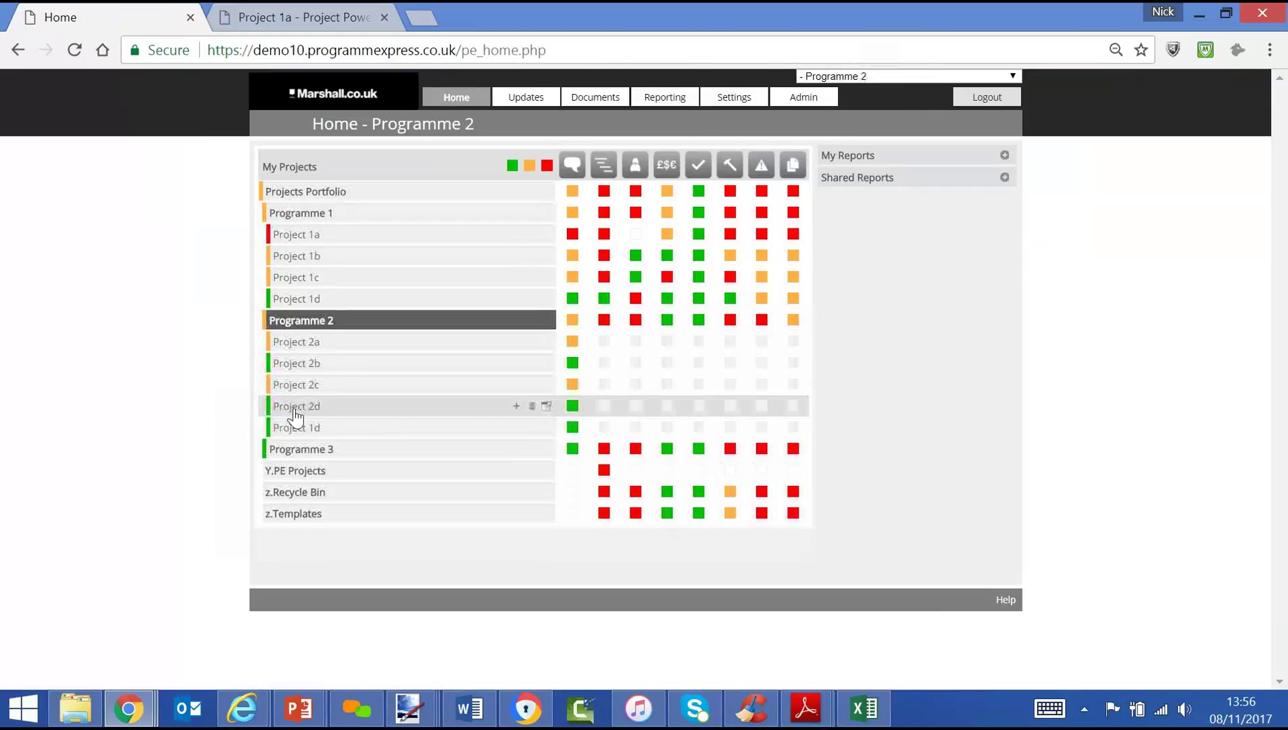
{"action": "left_click", "coordinate": [300, 450]}
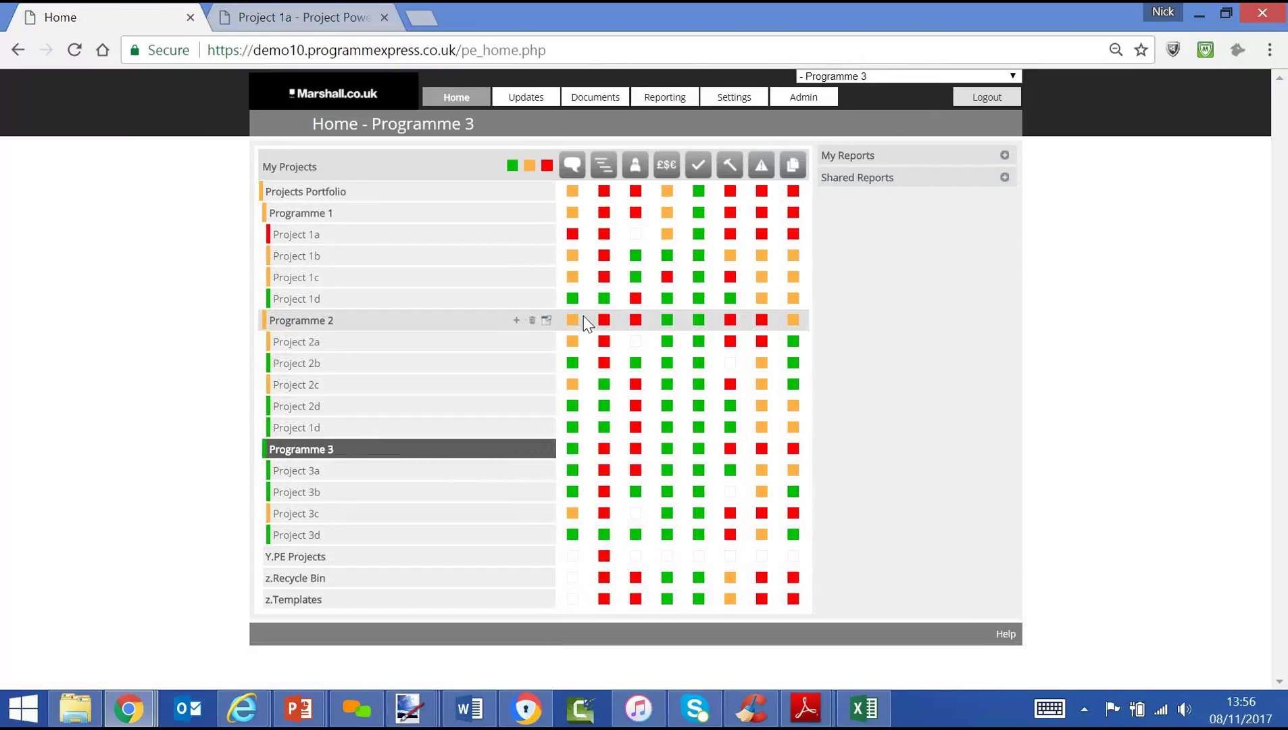
Hide green and orange RAG statuses, focus on Project 1c and open its Costs page
{"action": "left_click", "coordinate": [512, 165]}
{"action": "left_click", "coordinate": [529, 166]}
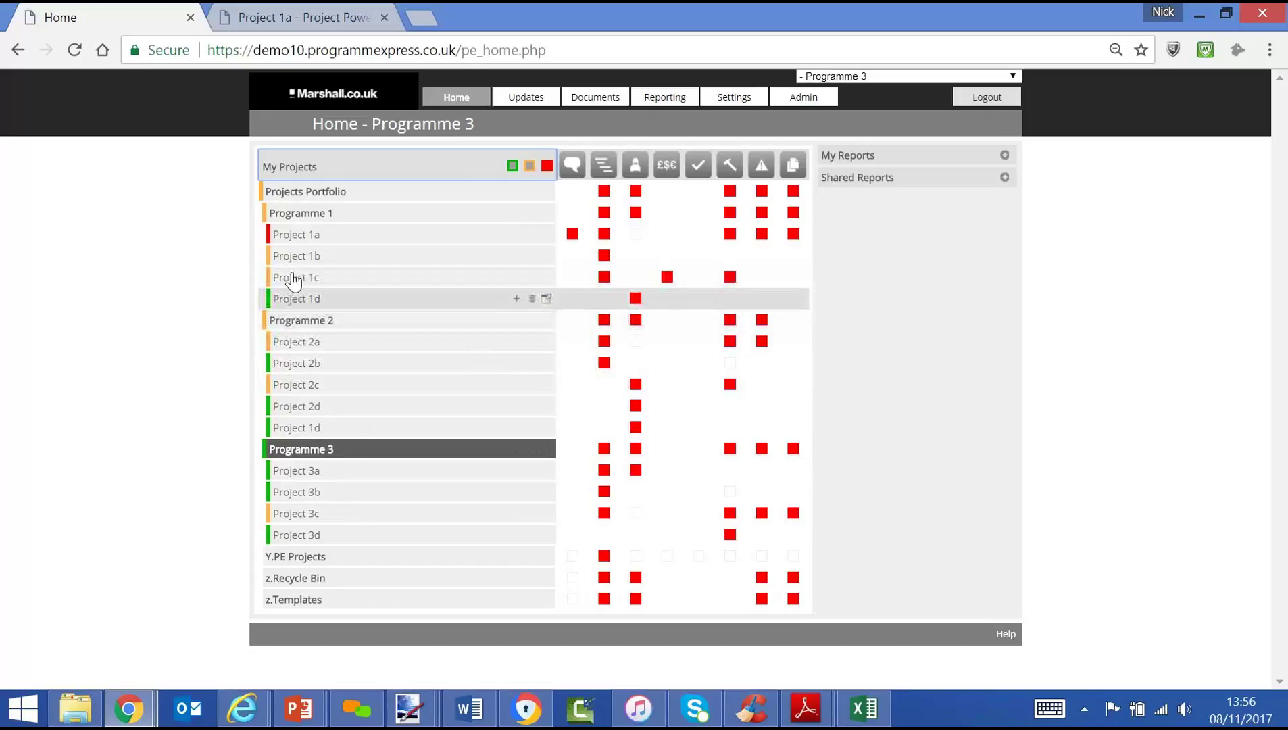
{"action": "left_click", "coordinate": [329, 277]}
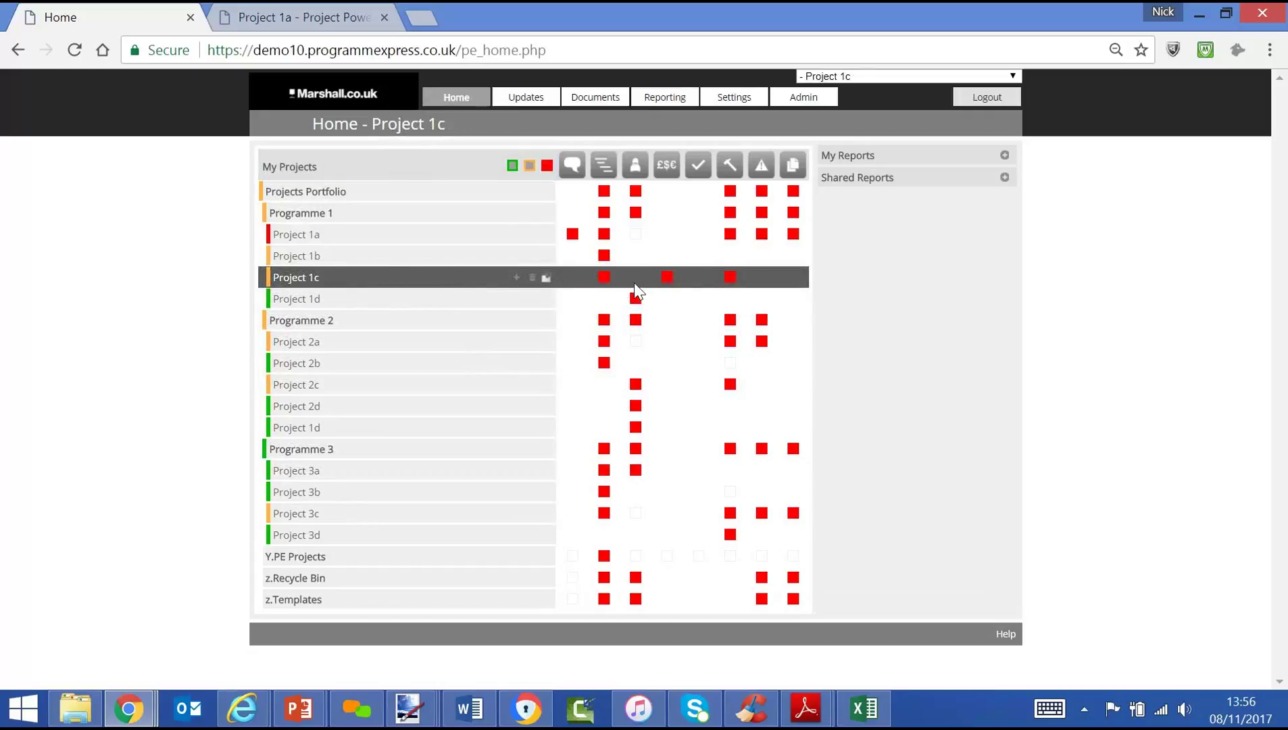
{"action": "left_click", "coordinate": [668, 279]}
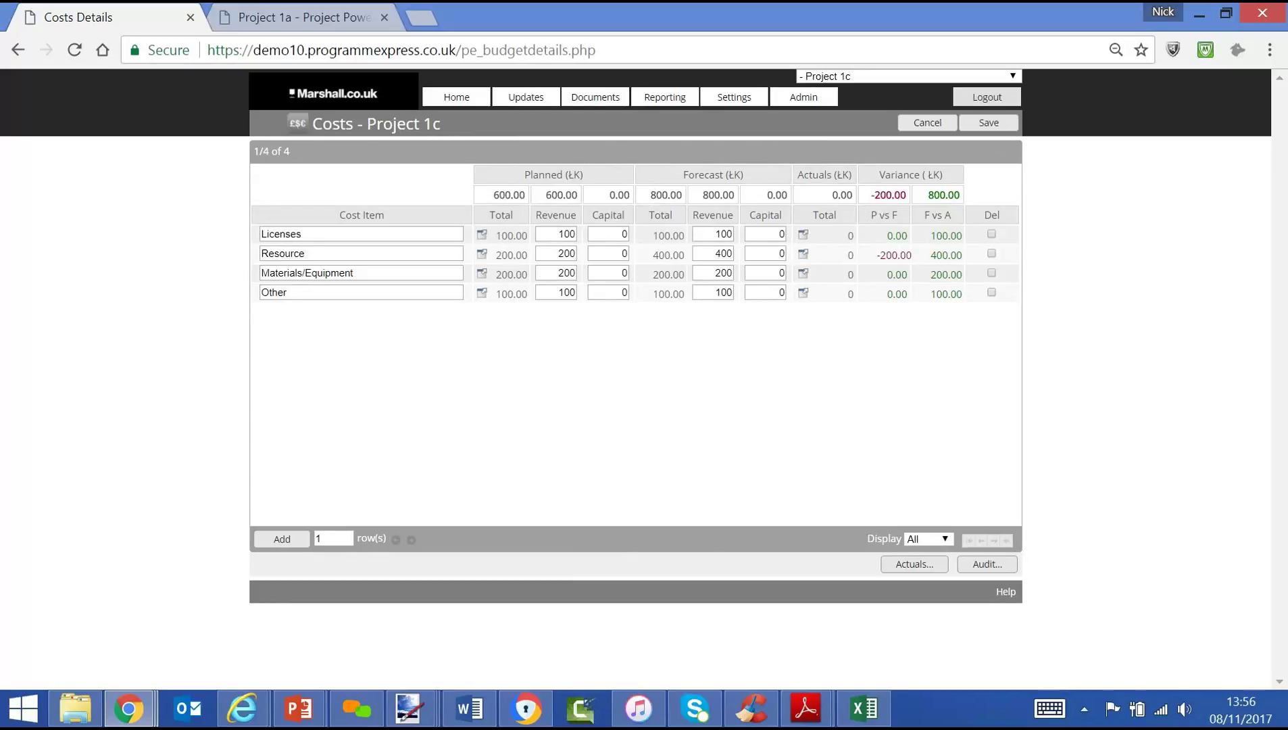
Return from Project 1c's cost table to the Home – Project 1c dashboard
{"action": "left_click", "coordinate": [457, 99]}
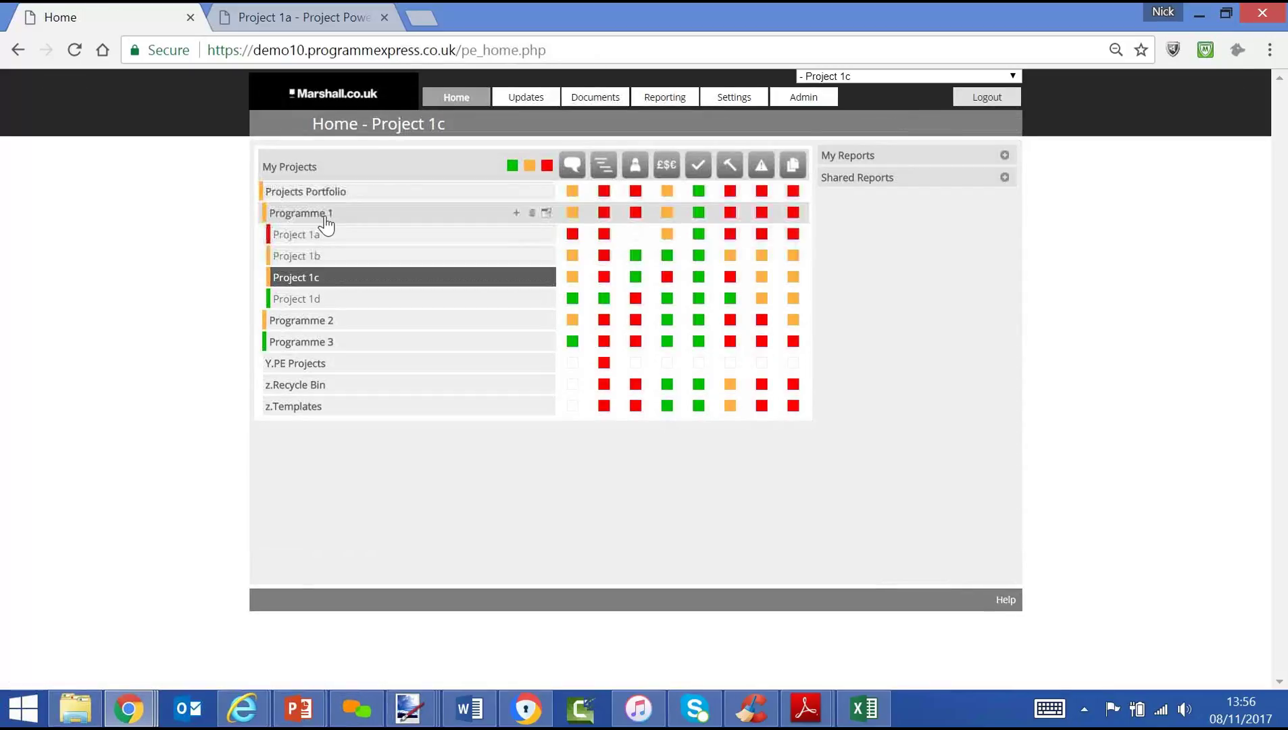
Expand Programmes 2 and 3, return to the whole Projects Portfolio, and generate the RAG Status Summary report from Shared Reports
{"action": "left_click", "coordinate": [327, 322]}
{"action": "left_click", "coordinate": [328, 449]}
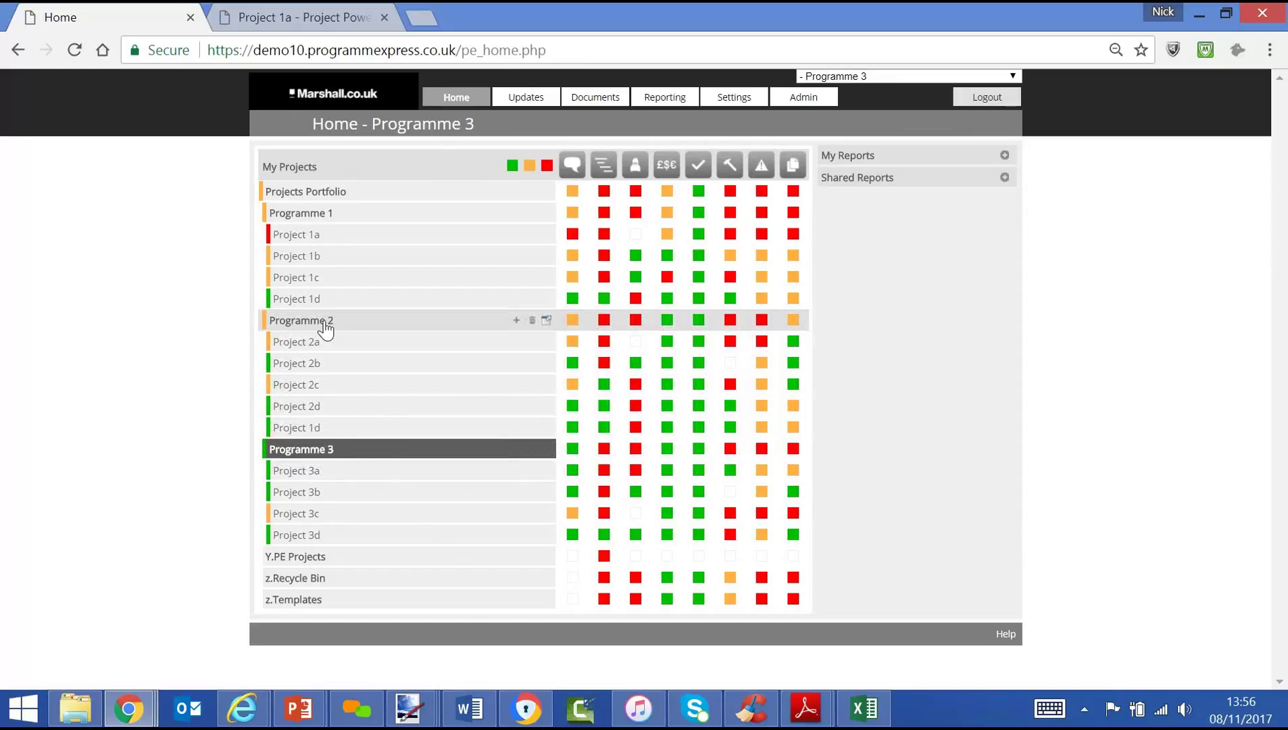
{"action": "left_click", "coordinate": [331, 192]}
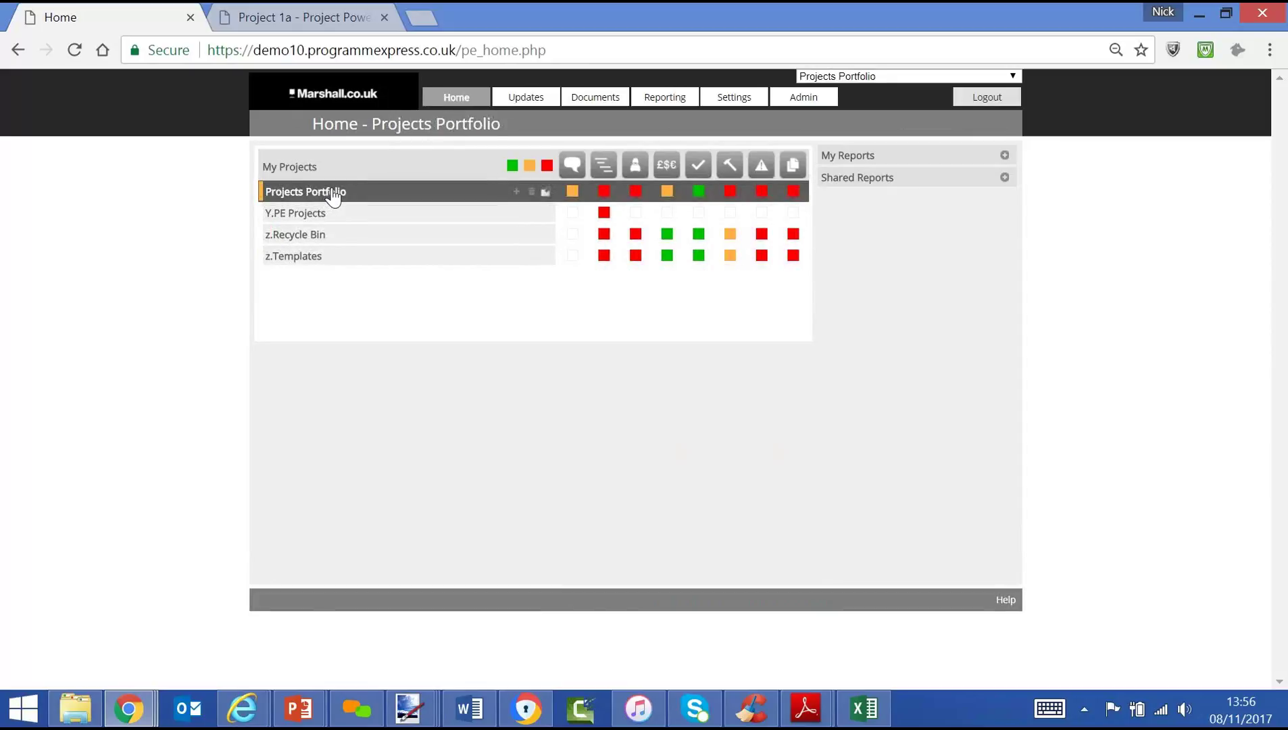
{"action": "left_click", "coordinate": [1004, 177]}
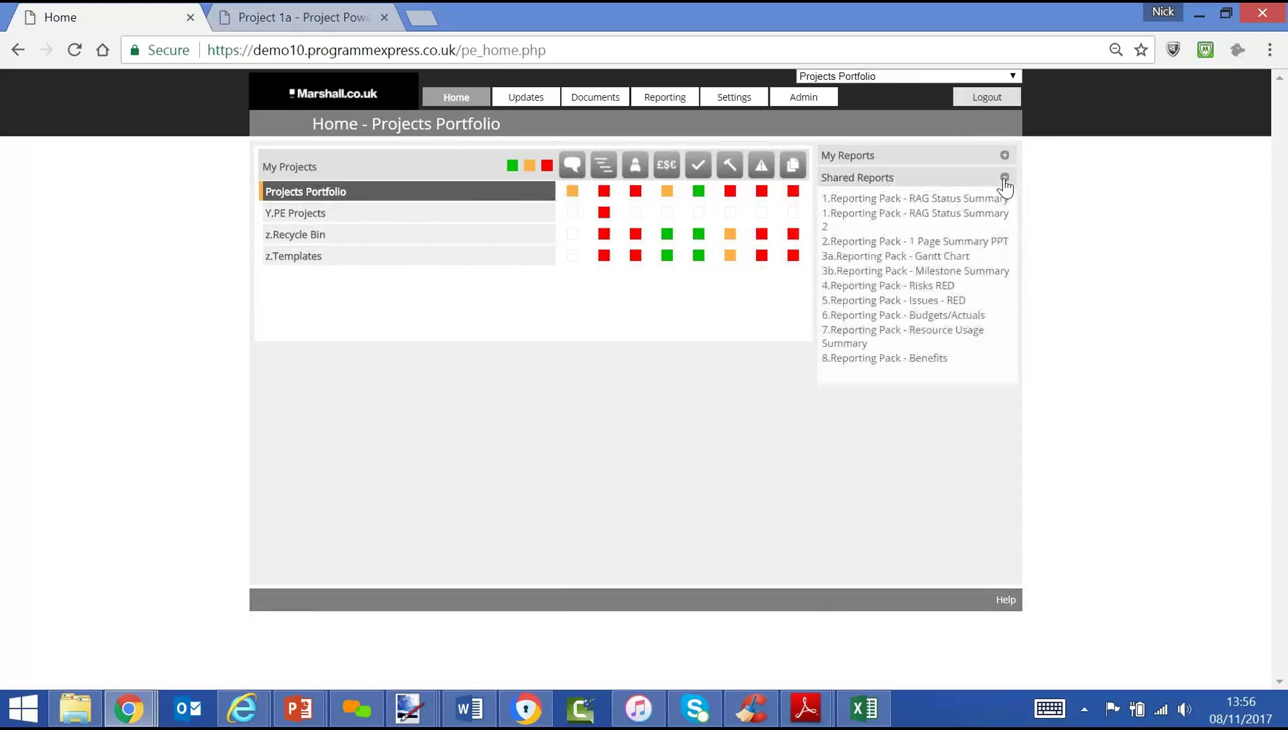
{"action": "left_click", "coordinate": [919, 199]}
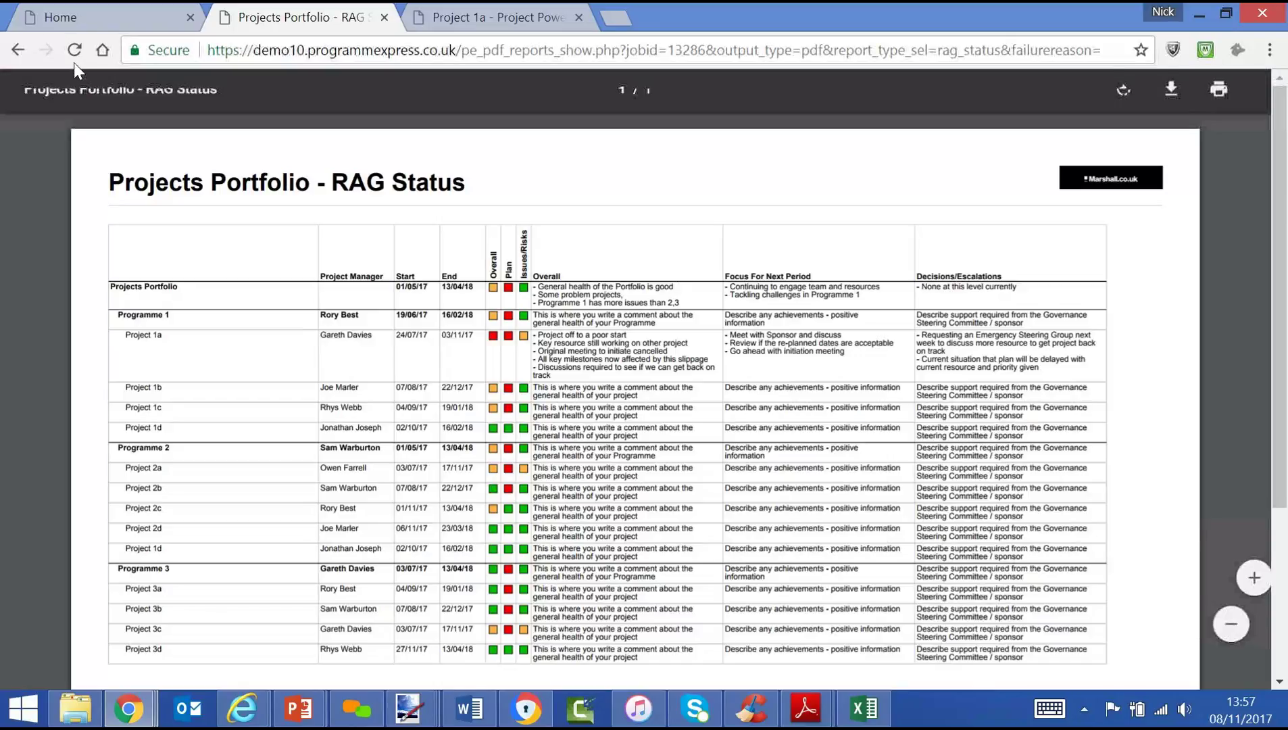
Leave the RAG Status PDF open and return to the Home – Projects Portfolio tab
{"action": "left_click", "coordinate": [80, 23]}
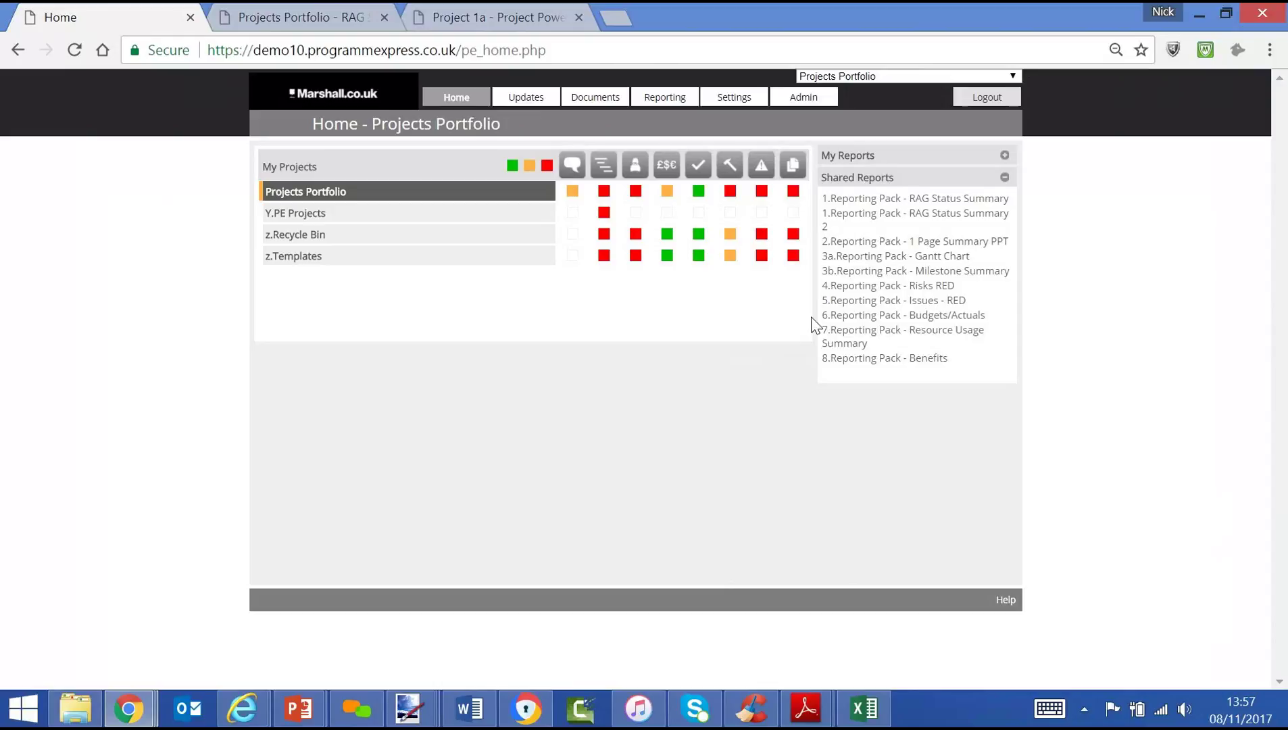
Generate the four-page '3a.Reporting Pack - Gantt Chart' PDF, scroll through it, then return Home
{"action": "left_click", "coordinate": [939, 260]}
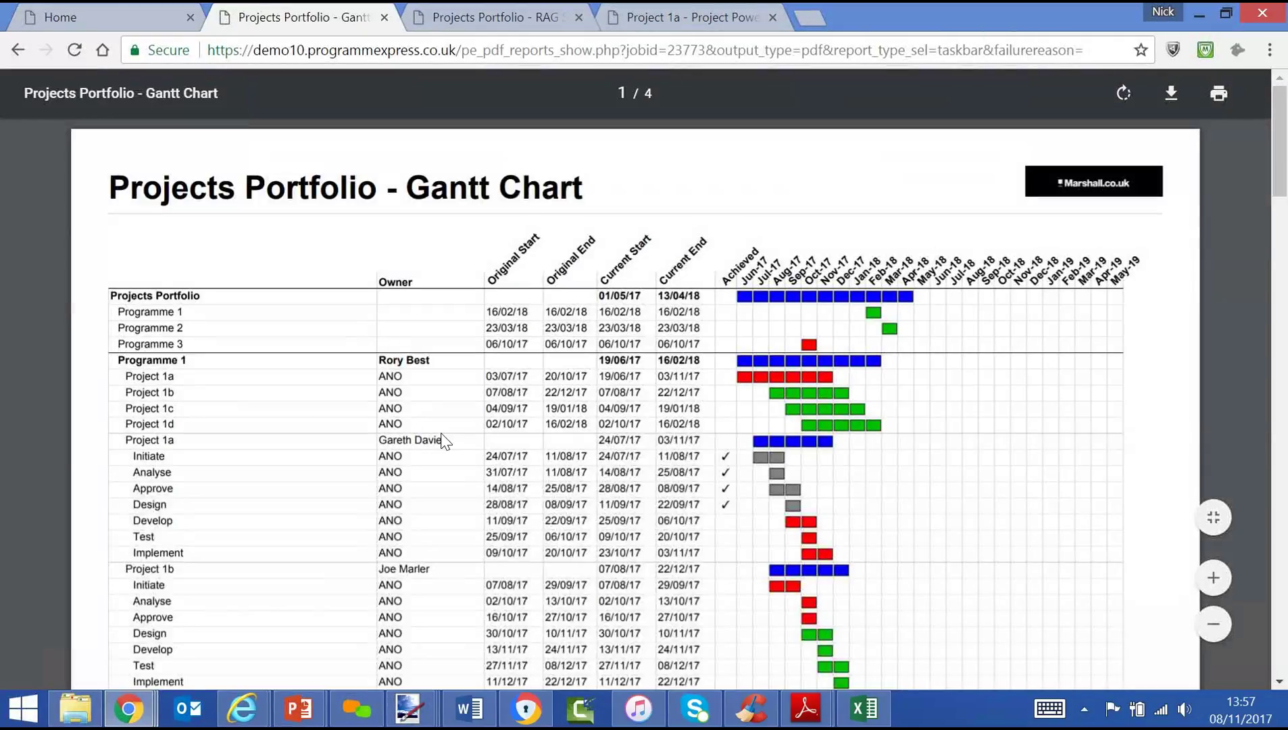
{"action": "scroll", "coordinate": [443, 441], "scroll_direction": "down", "scroll_amount": 7}
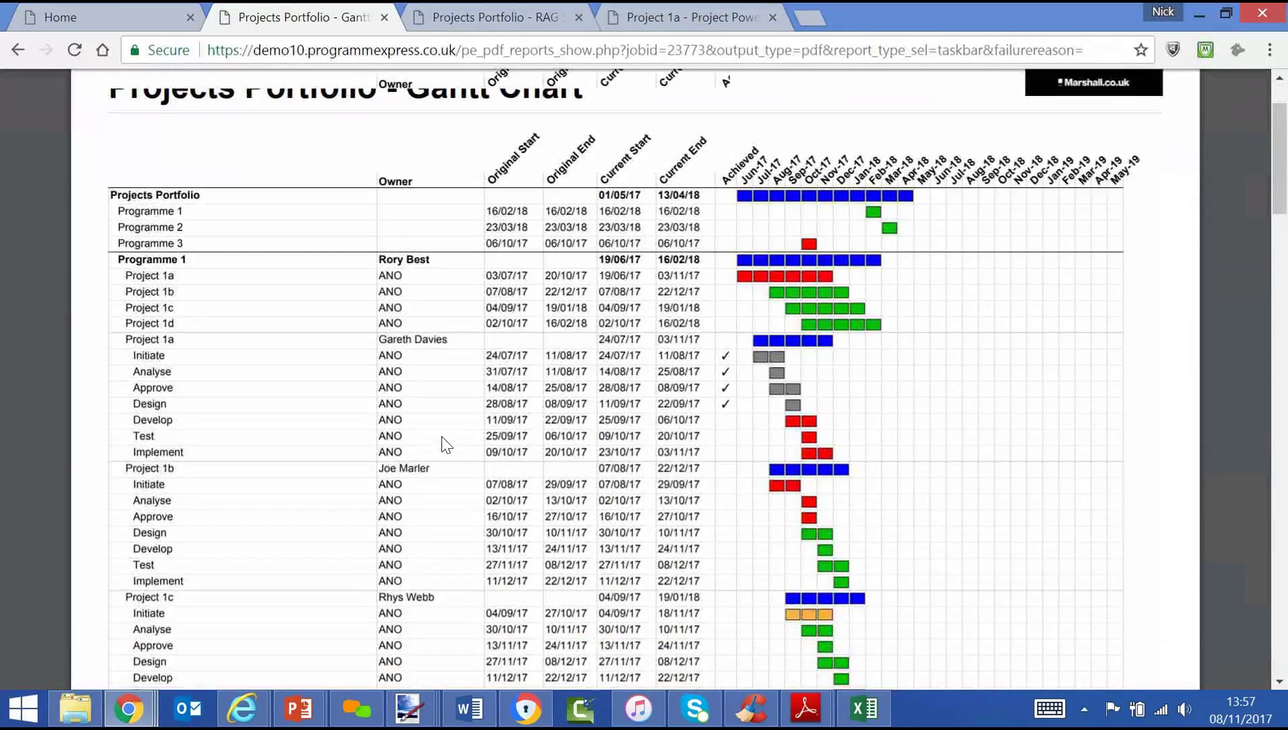
{"action": "scroll", "coordinate": [447, 448], "scroll_direction": "down", "scroll_amount": 7}
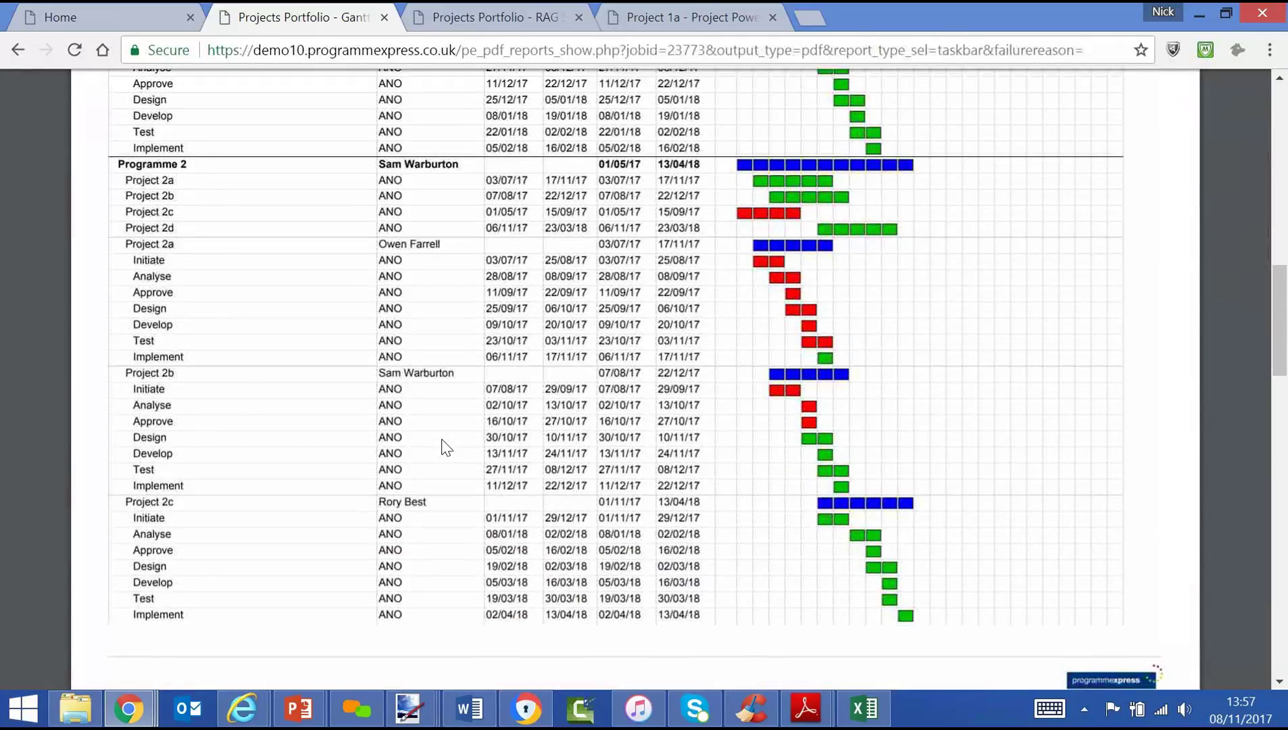
{"action": "scroll", "coordinate": [443, 446], "scroll_direction": "up", "scroll_amount": 10}
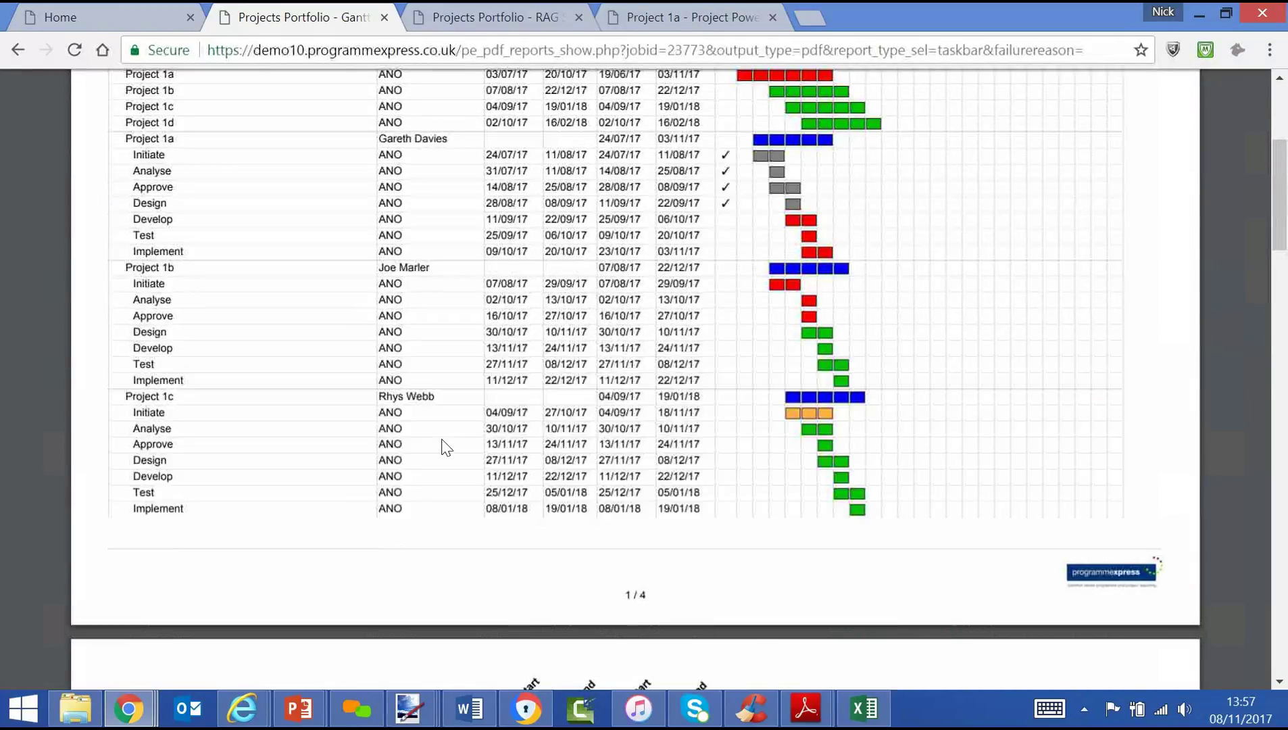
{"action": "scroll", "coordinate": [636, 379], "scroll_direction": "up", "scroll_amount": 2}
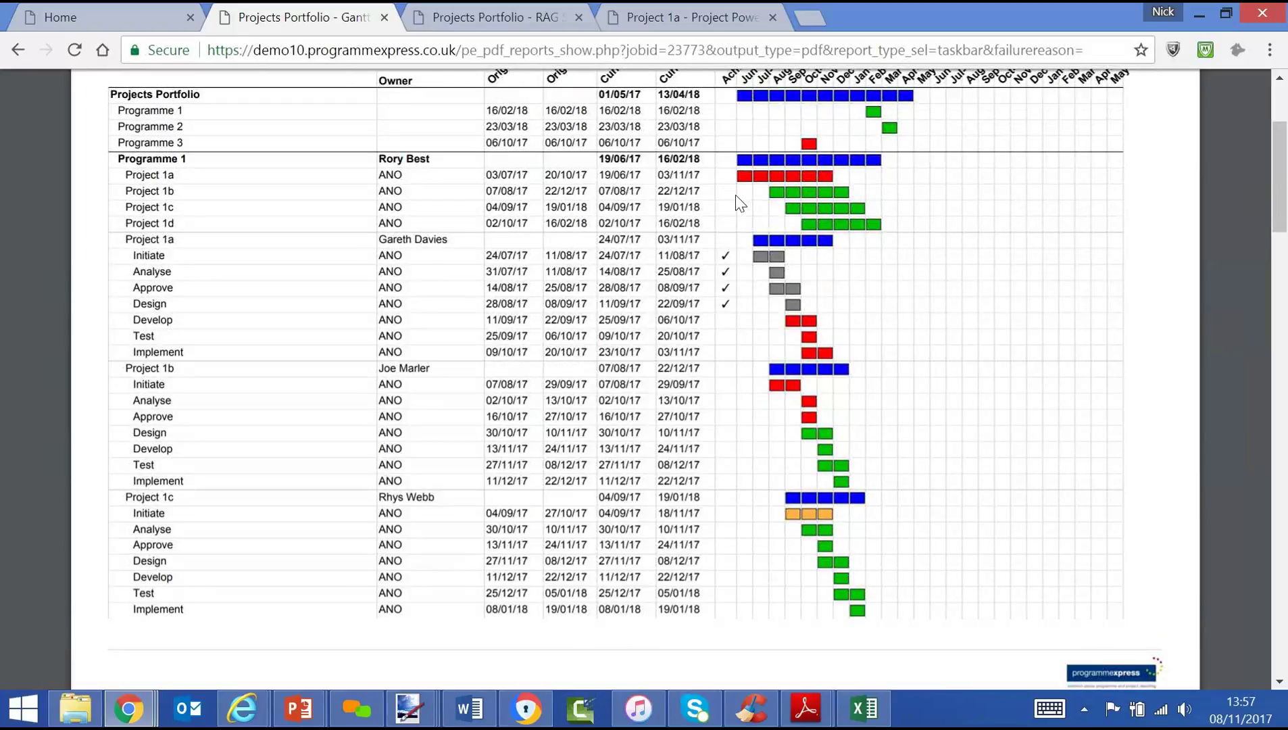
{"action": "left_click", "coordinate": [82, 18]}
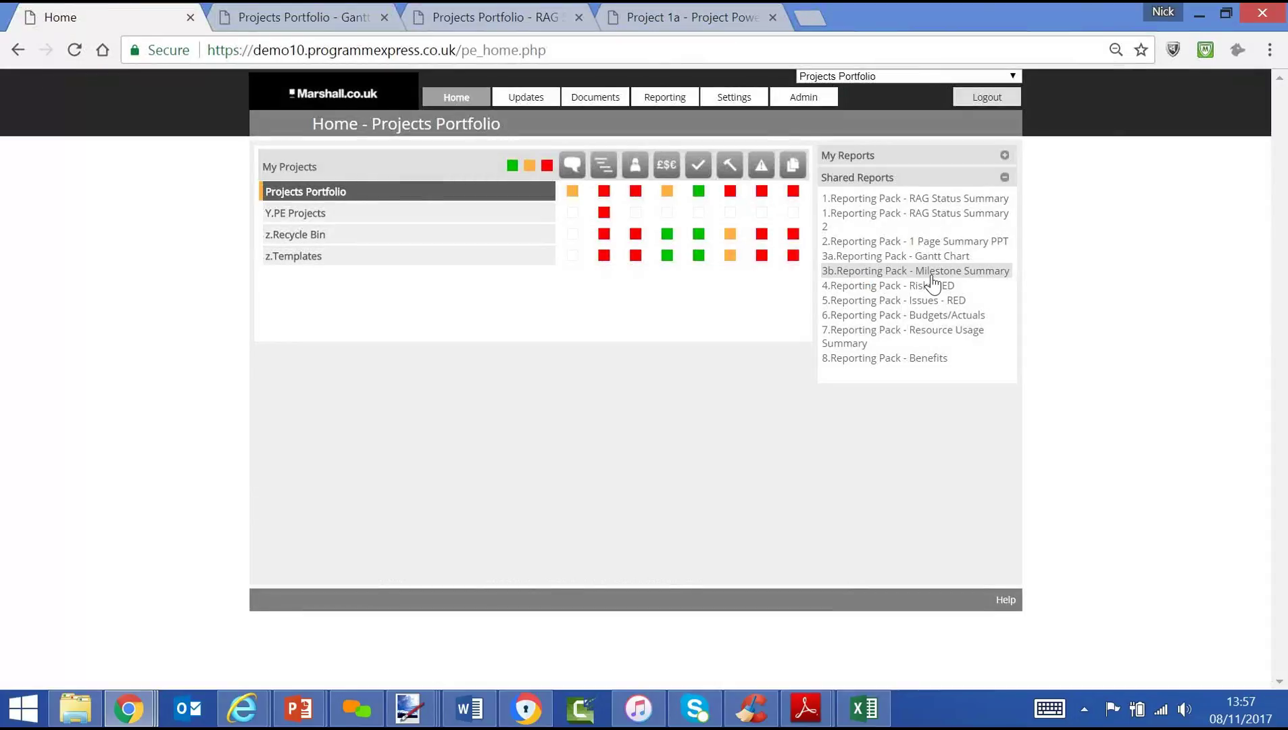
Generate the two-page '3b.Reporting Pack - Milestone Summary' PDF, scroll through it, then return Home
{"action": "left_click", "coordinate": [932, 273]}
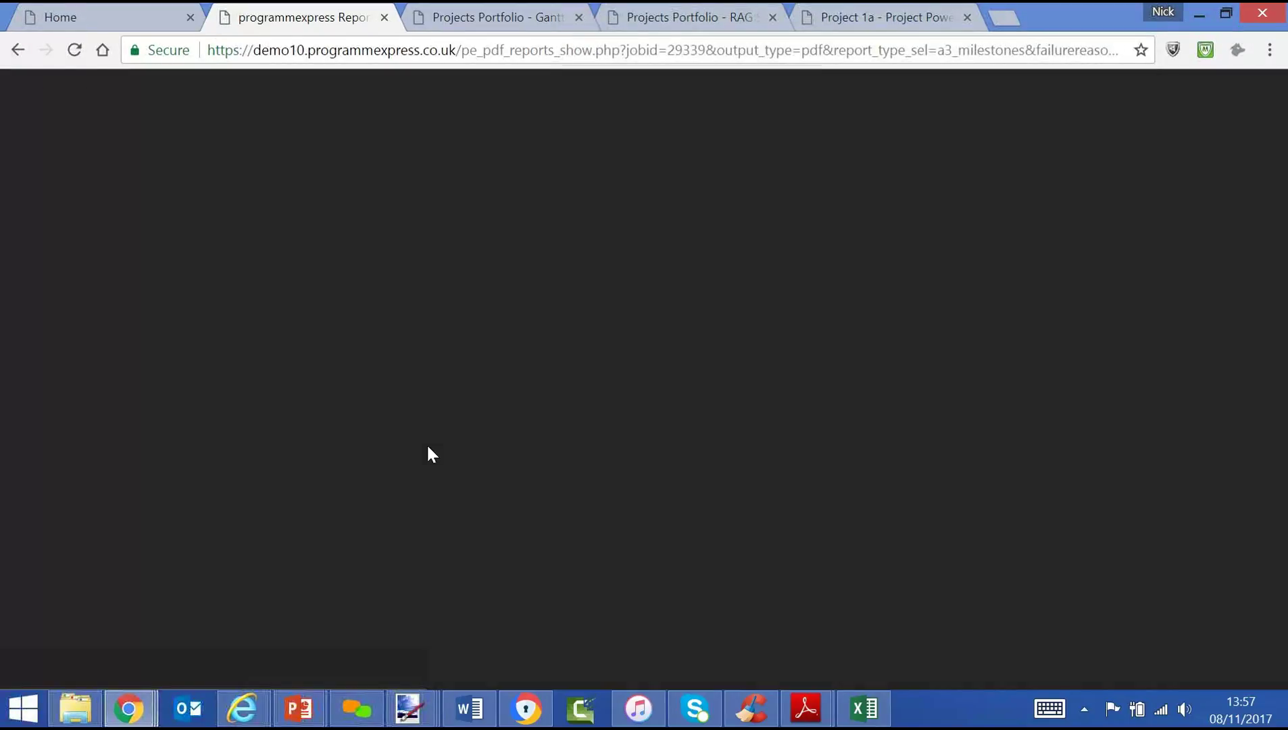
{"action": "scroll", "coordinate": [431, 454], "scroll_direction": "down", "scroll_amount": 8}
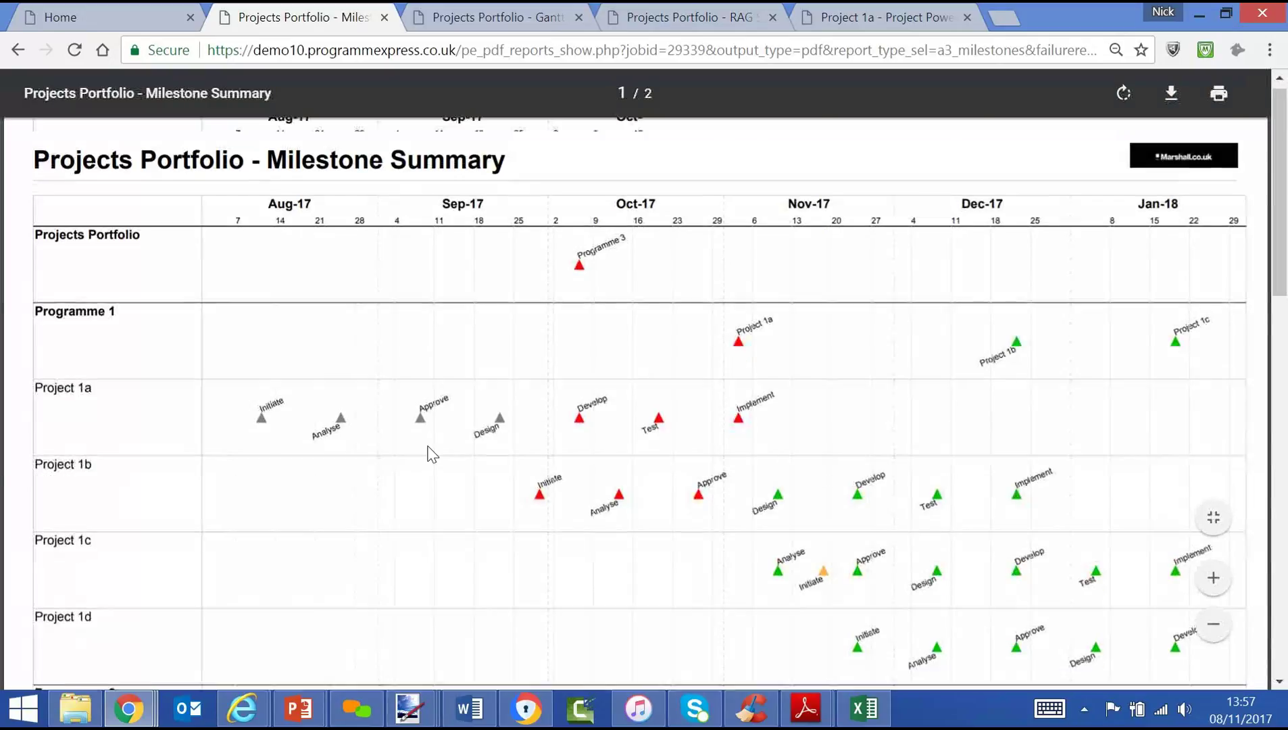
{"action": "scroll", "coordinate": [432, 454], "scroll_direction": "up", "scroll_amount": 4}
{"action": "scroll", "coordinate": [433, 454], "scroll_direction": "up", "scroll_amount": 2}
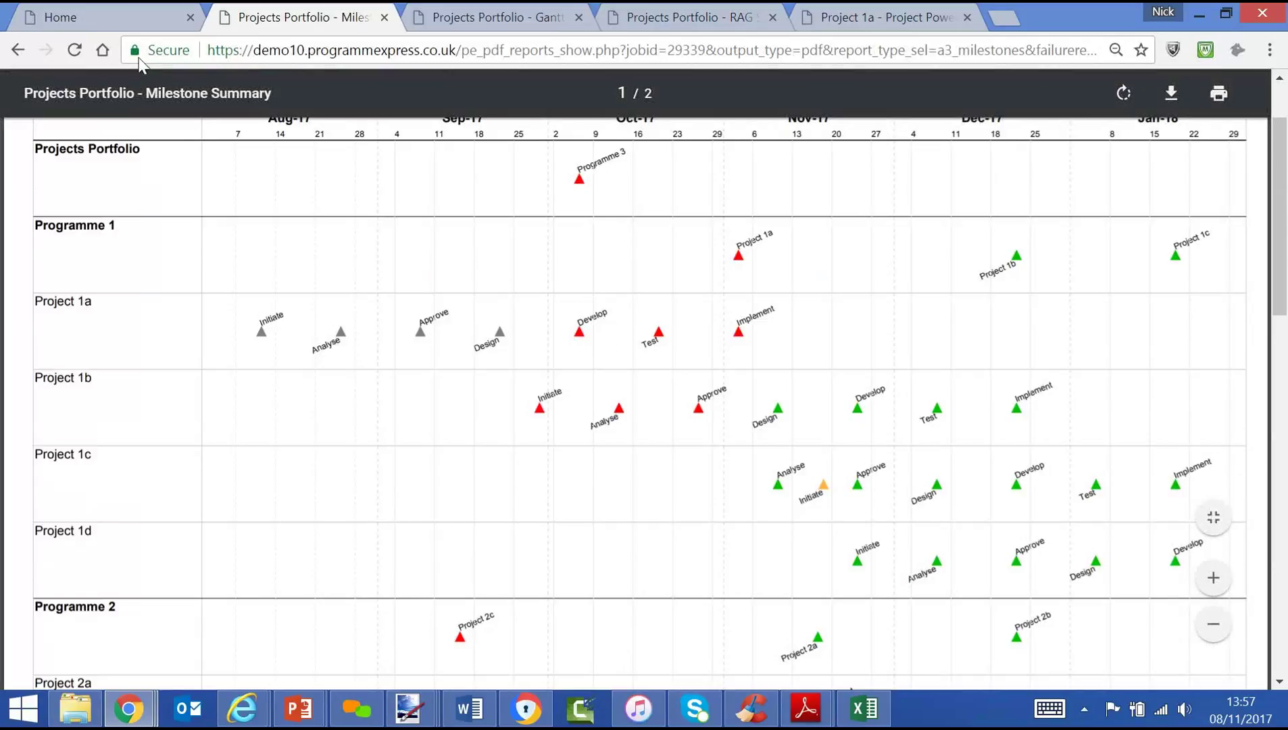
{"action": "left_click", "coordinate": [52, 26]}
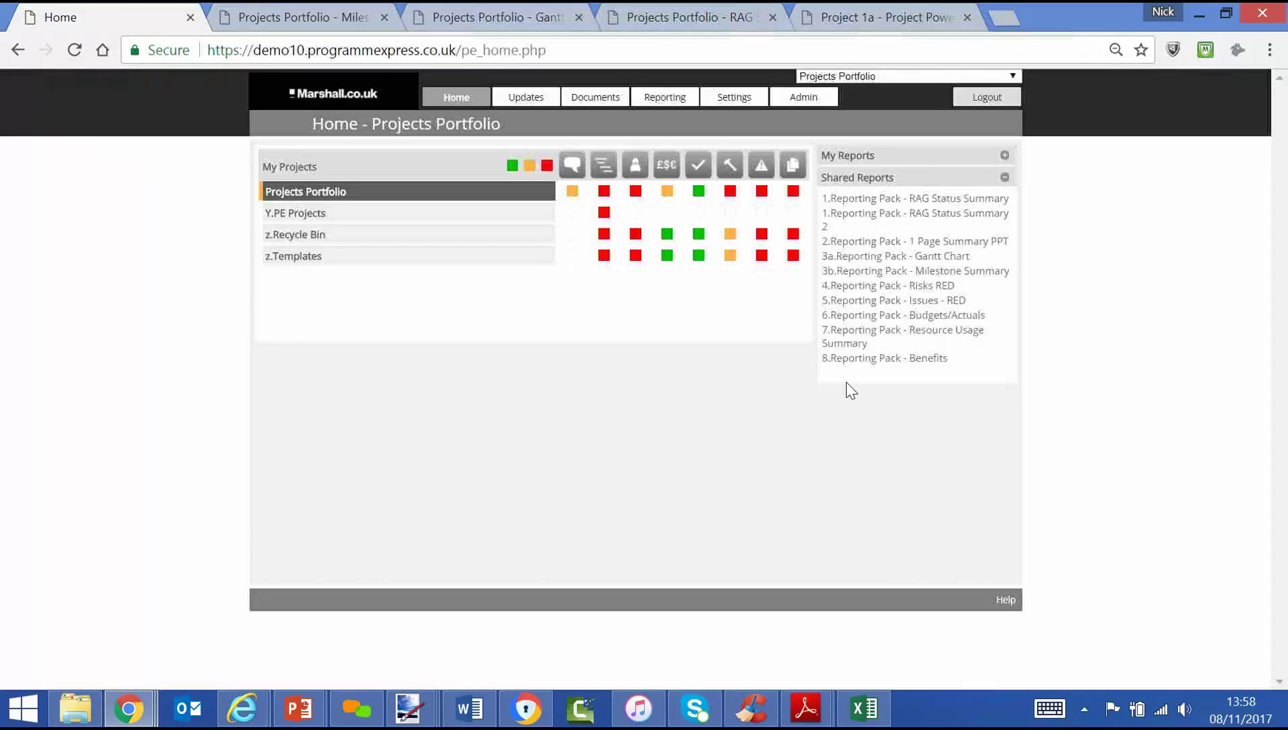
Generate the two-page '7.Reporting Pack - Resource Usage Summary' PDF, scroll through it, then return Home
{"action": "left_click", "coordinate": [904, 345]}
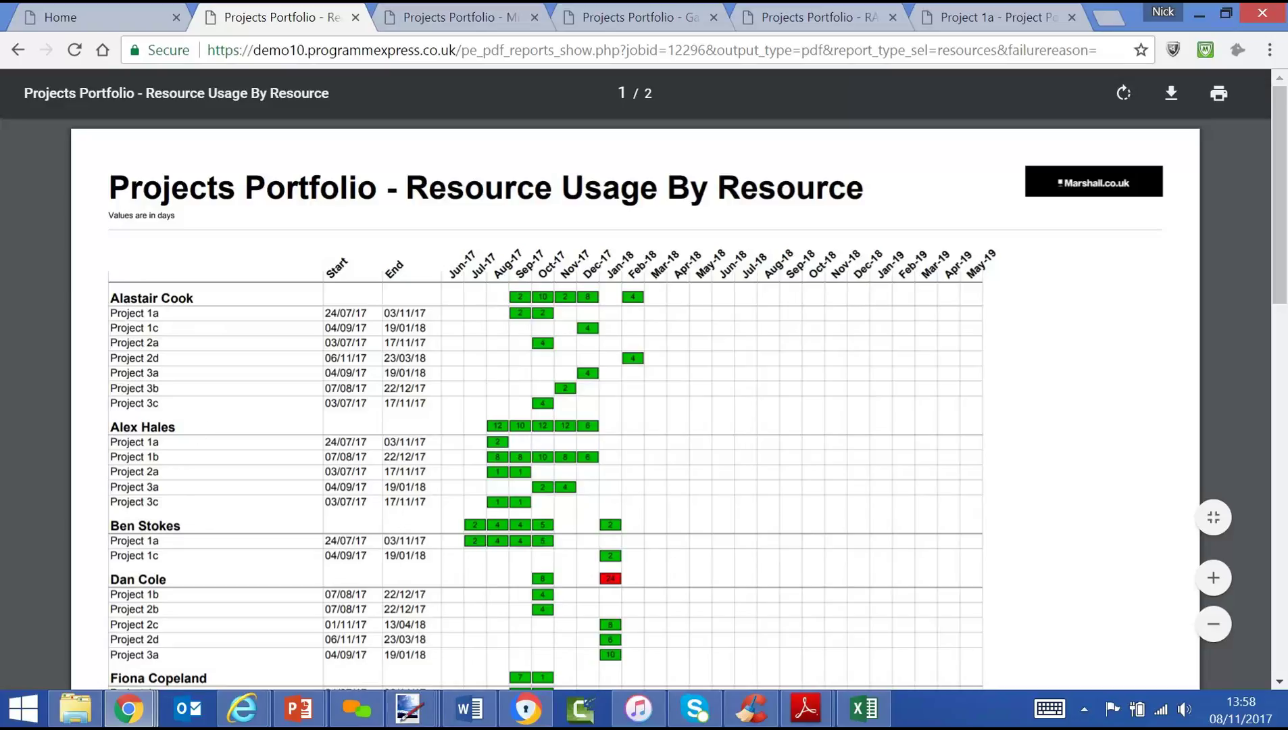
{"action": "scroll", "coordinate": [187, 552], "scroll_direction": "down", "scroll_amount": 15}
{"action": "scroll", "coordinate": [187, 547], "scroll_direction": "up", "scroll_amount": 15}
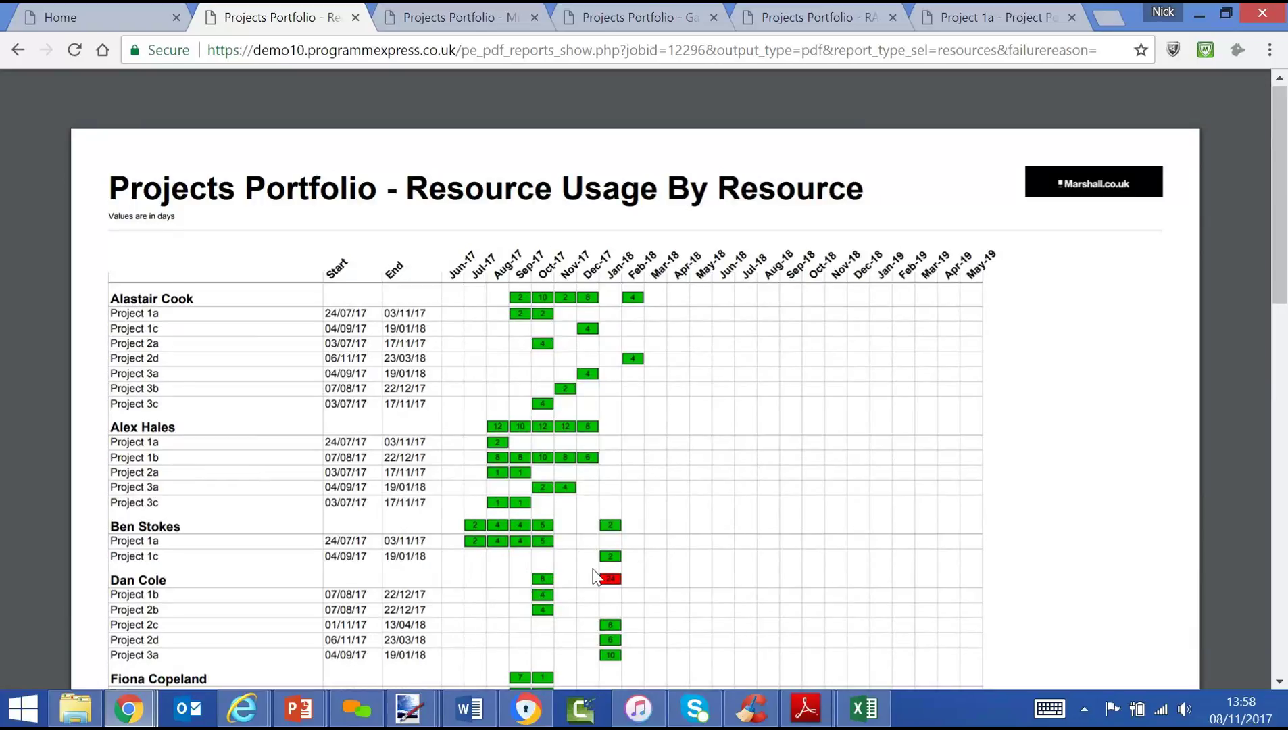
{"action": "scroll", "coordinate": [593, 576], "scroll_direction": "down", "scroll_amount": 5}
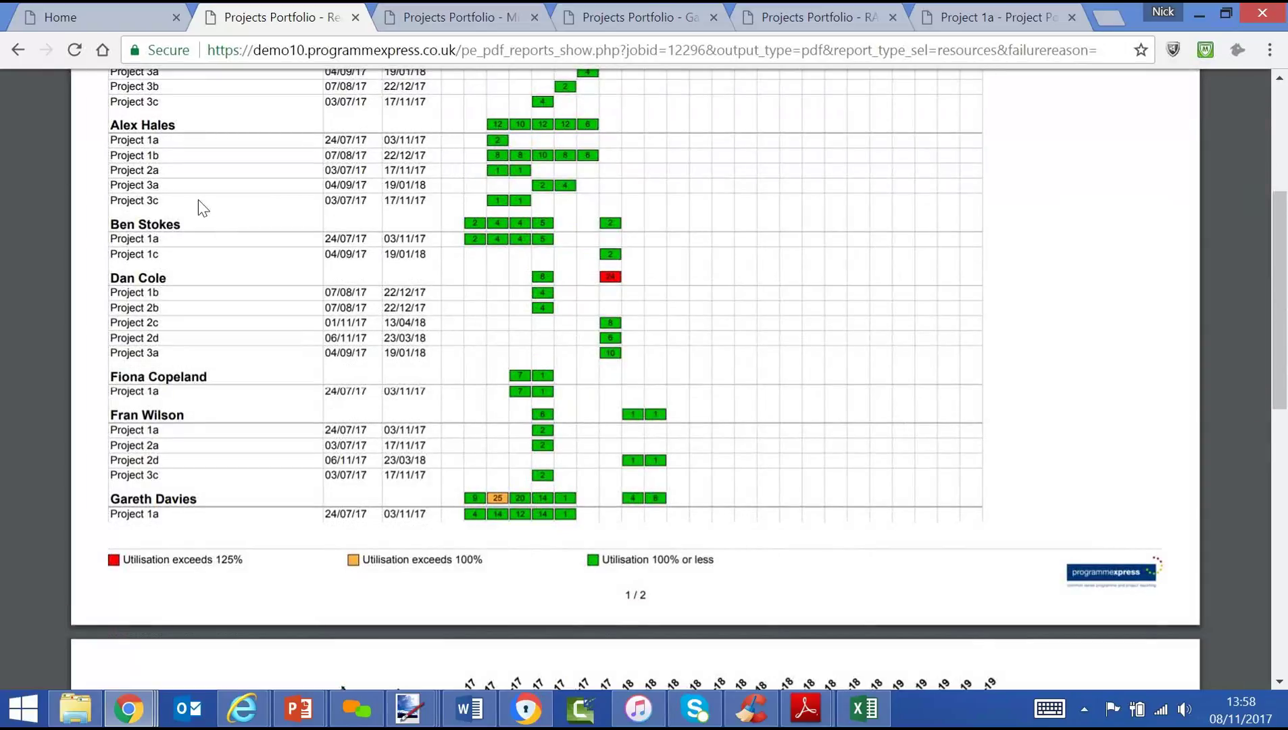
{"action": "left_click", "coordinate": [60, 4]}
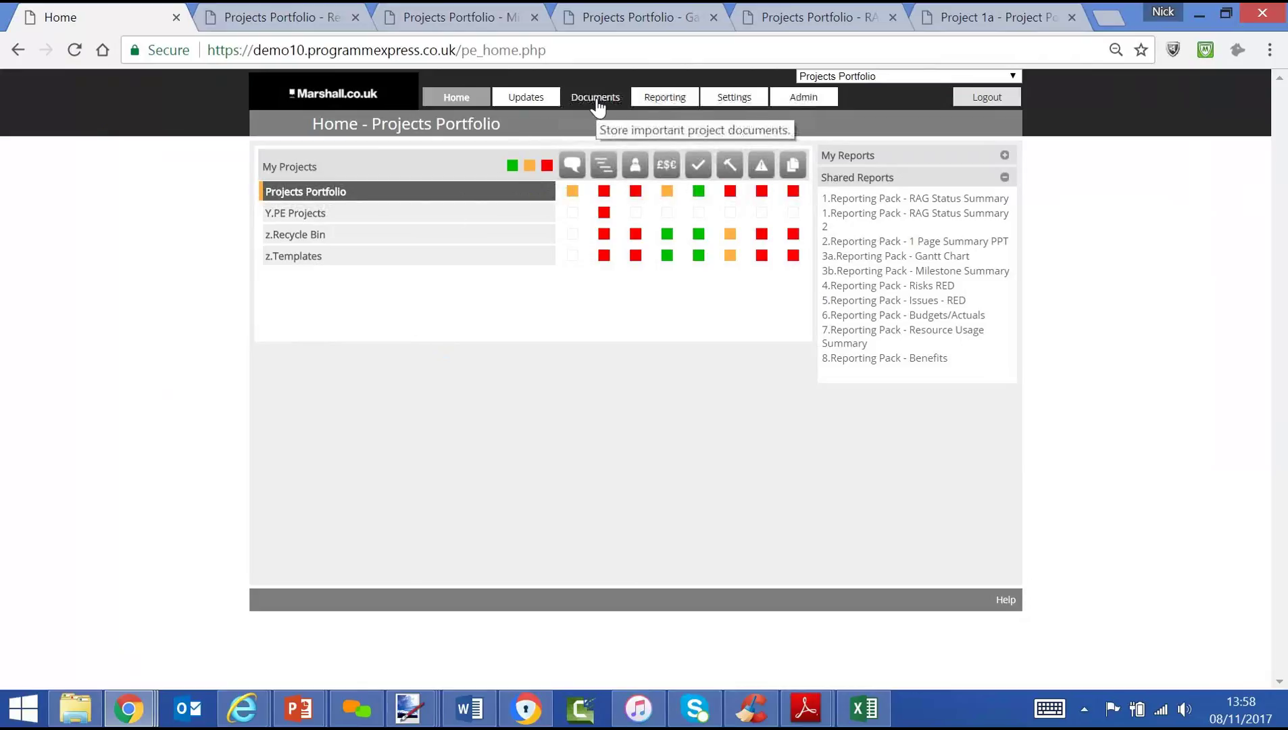
{"action": "mouse_move", "coordinate": [666, 109]}
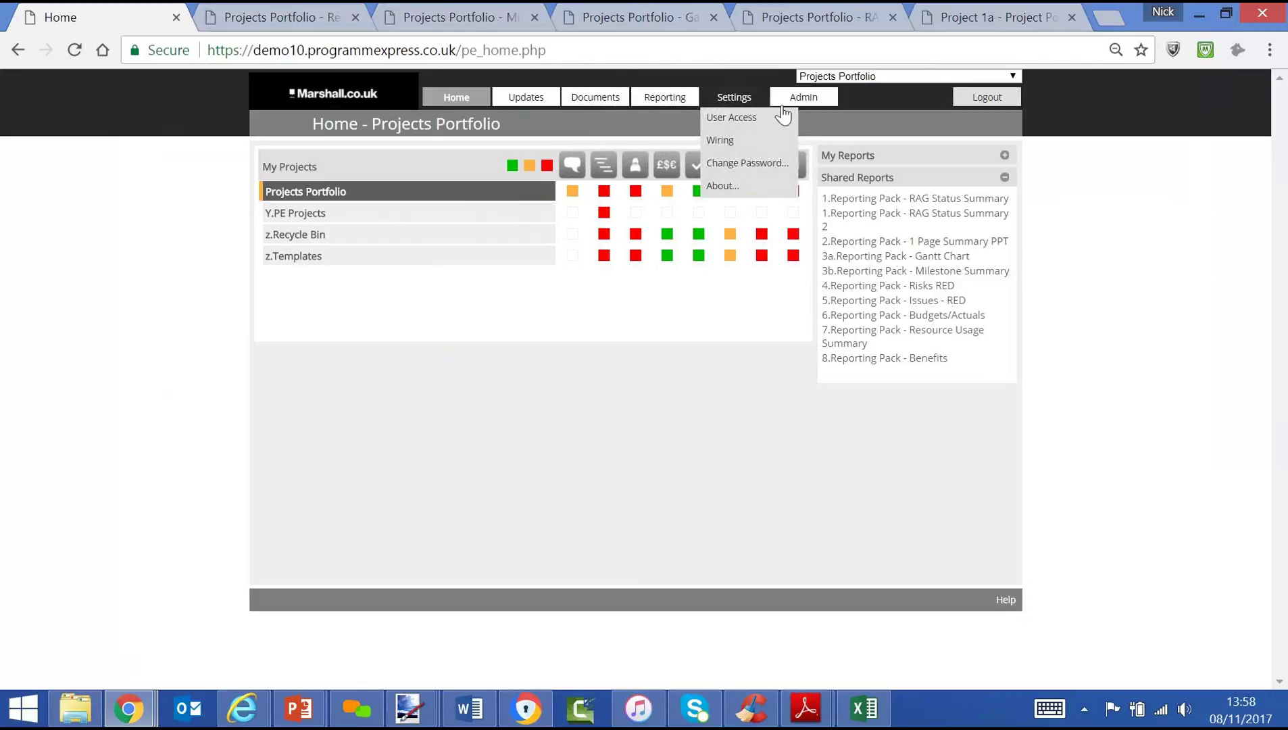
Switch to PowerPoint showing slide 3, the closing contact slide of the Video Slides Category 5 deck
{"action": "mouse_move", "coordinate": [816, 103]}
{"action": "key", "text": "alt+Tab"}
{"action": "left_click", "coordinate": [456, 287]}
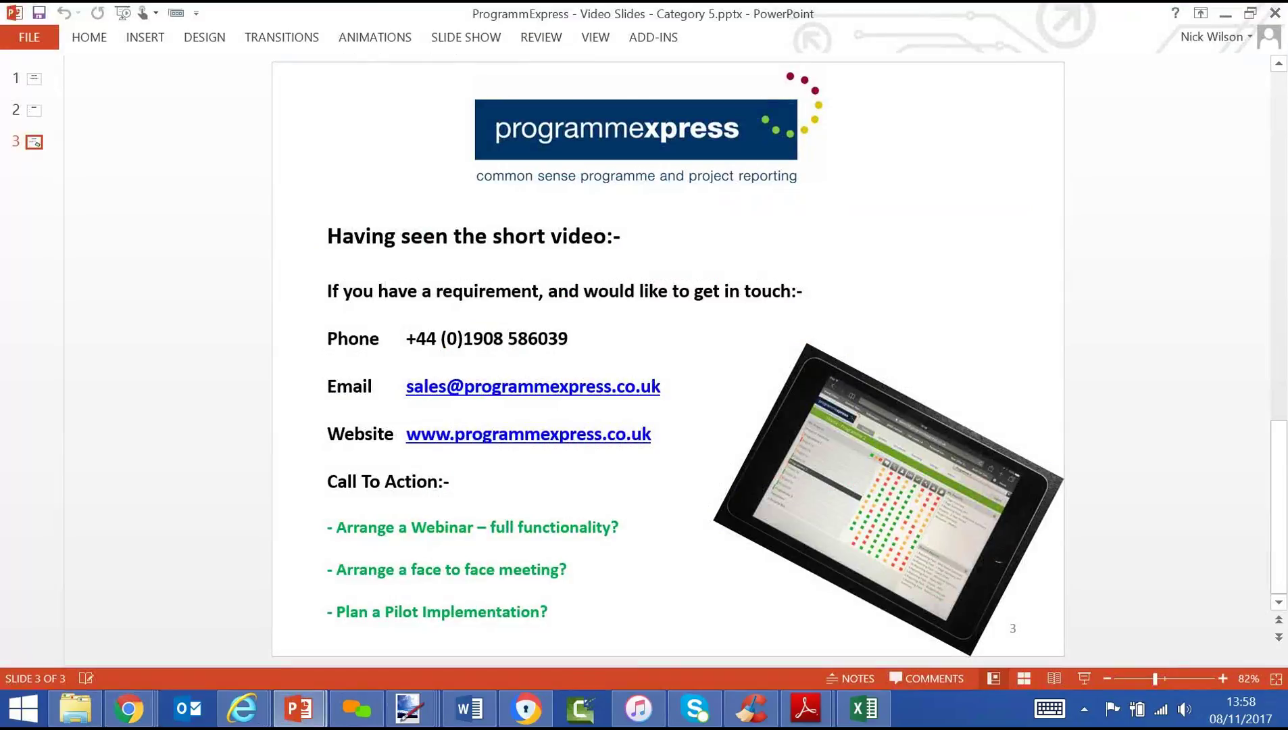